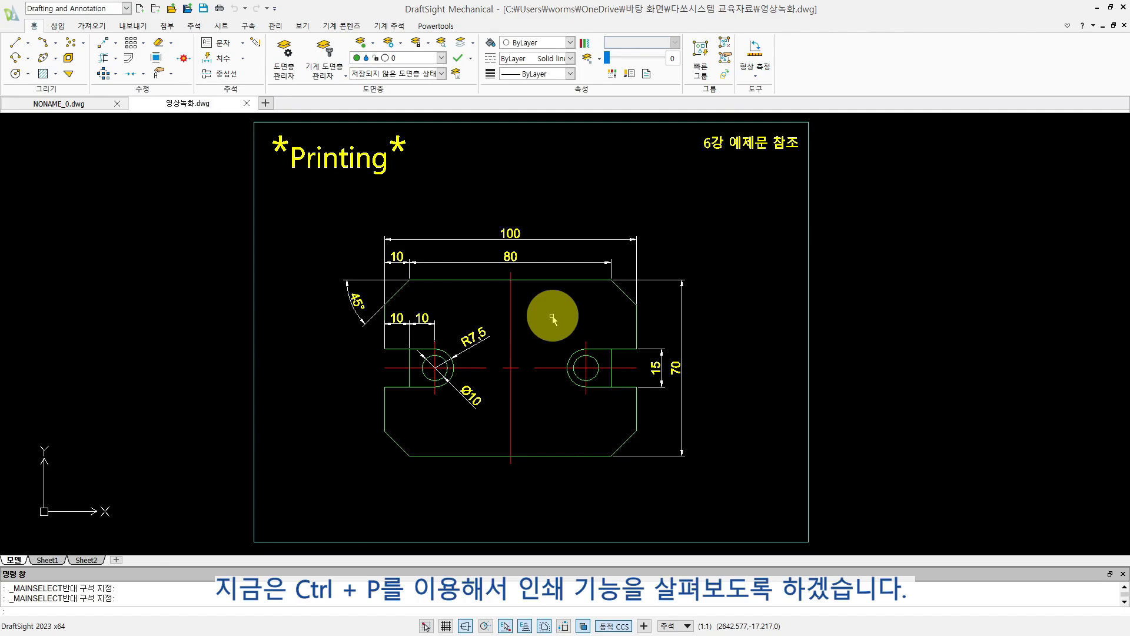
- Start printing the model drawing and choose PDF as the printer
key("ctrl+p")
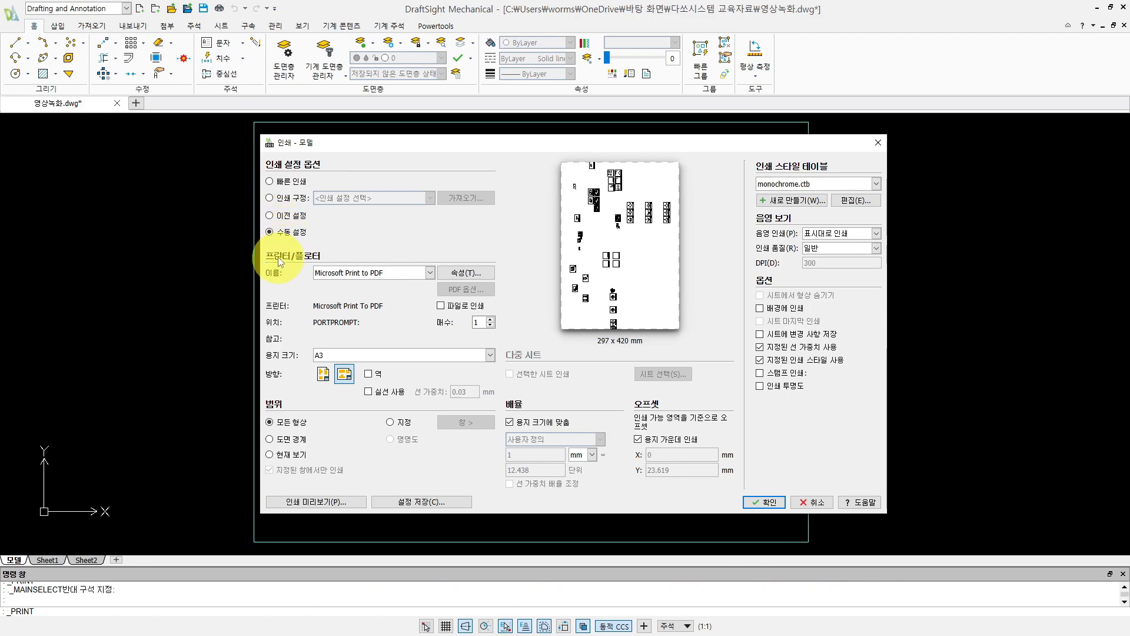
left_click(429, 273)
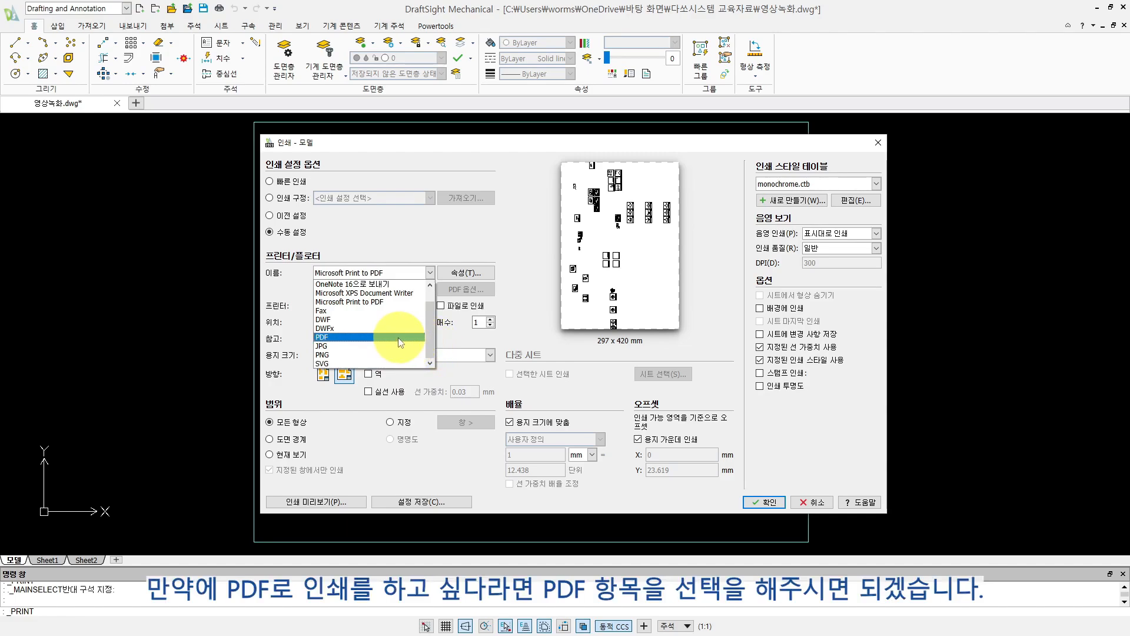
left_click(324, 338)
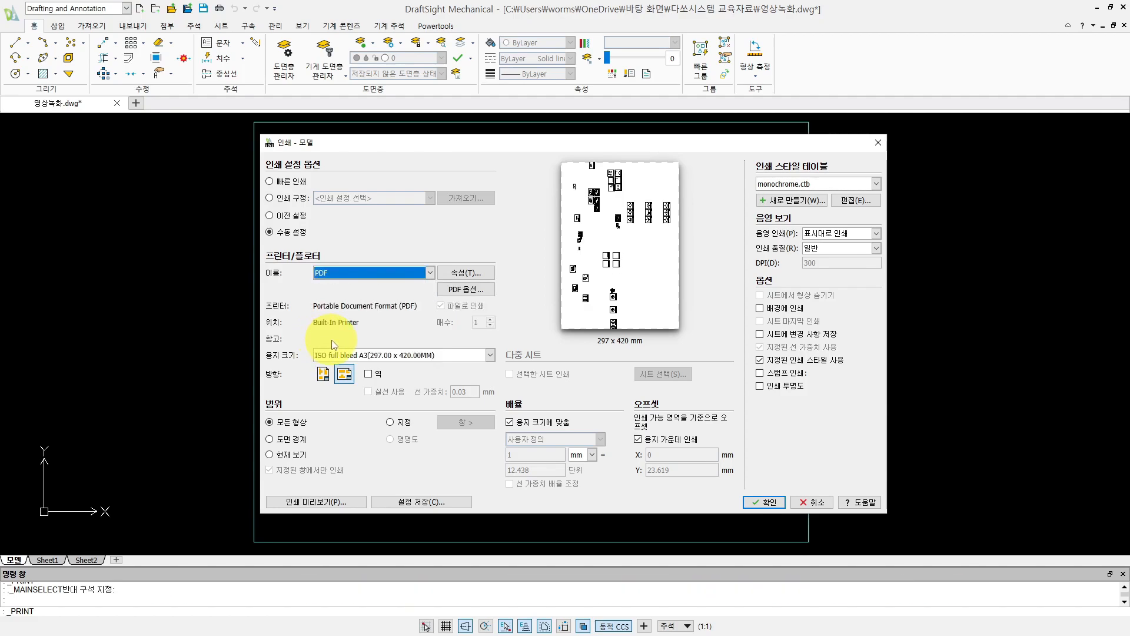
- Set the print paper size to ISO full bleed A3 (420.00 x 297.00MM) with landscape orientation
left_click(413, 357)
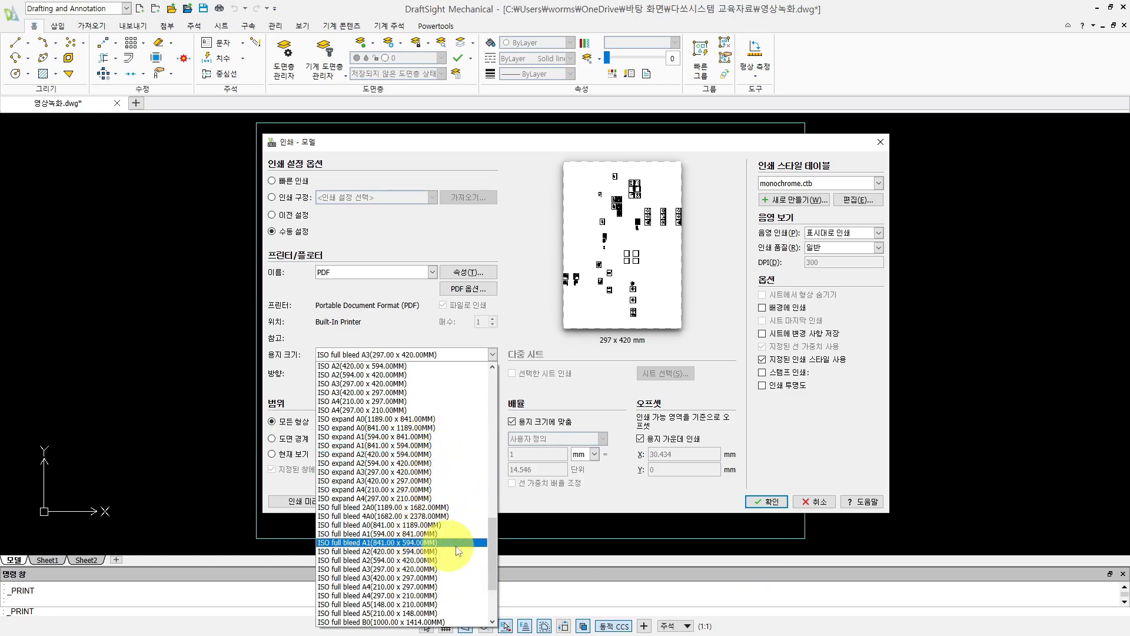
left_click_drag(492, 549, 492, 564)
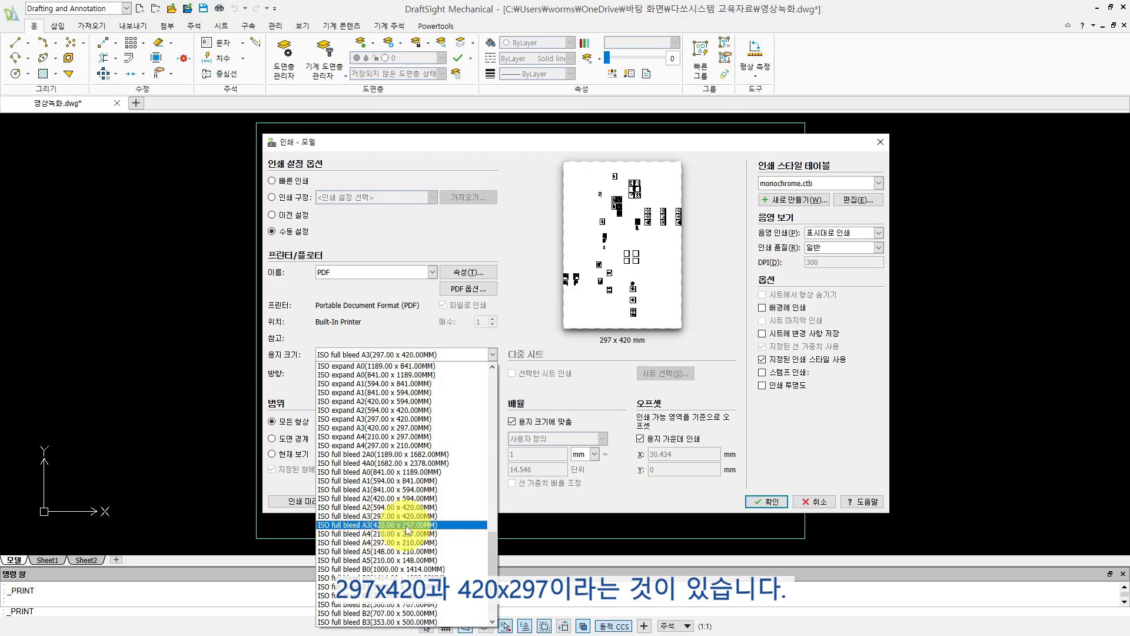
left_click(380, 526)
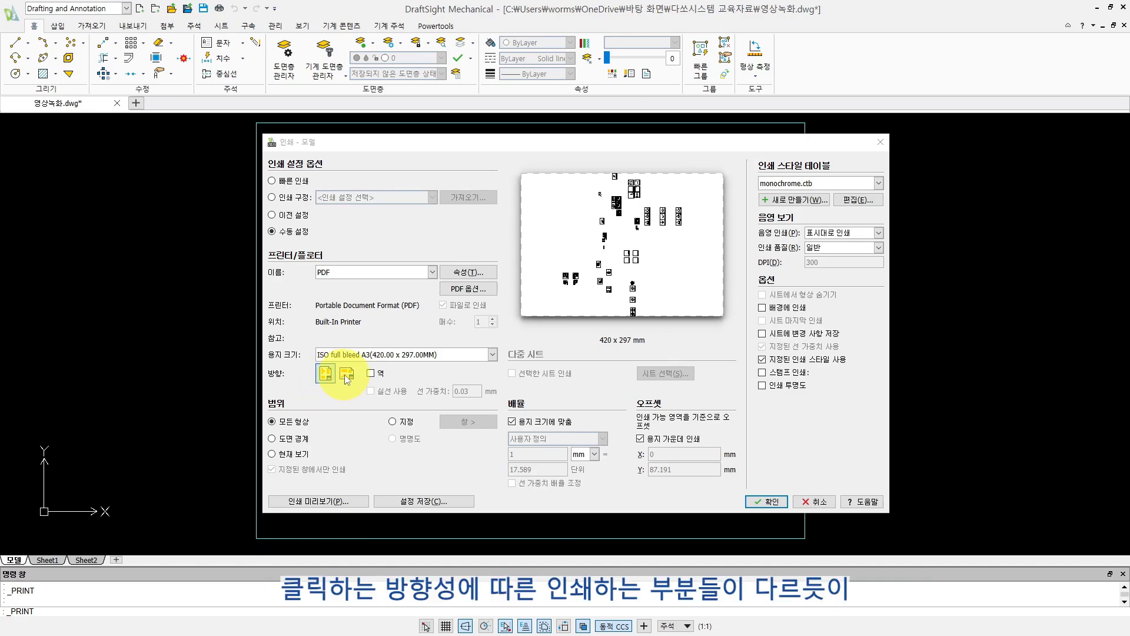
left_click(346, 376)
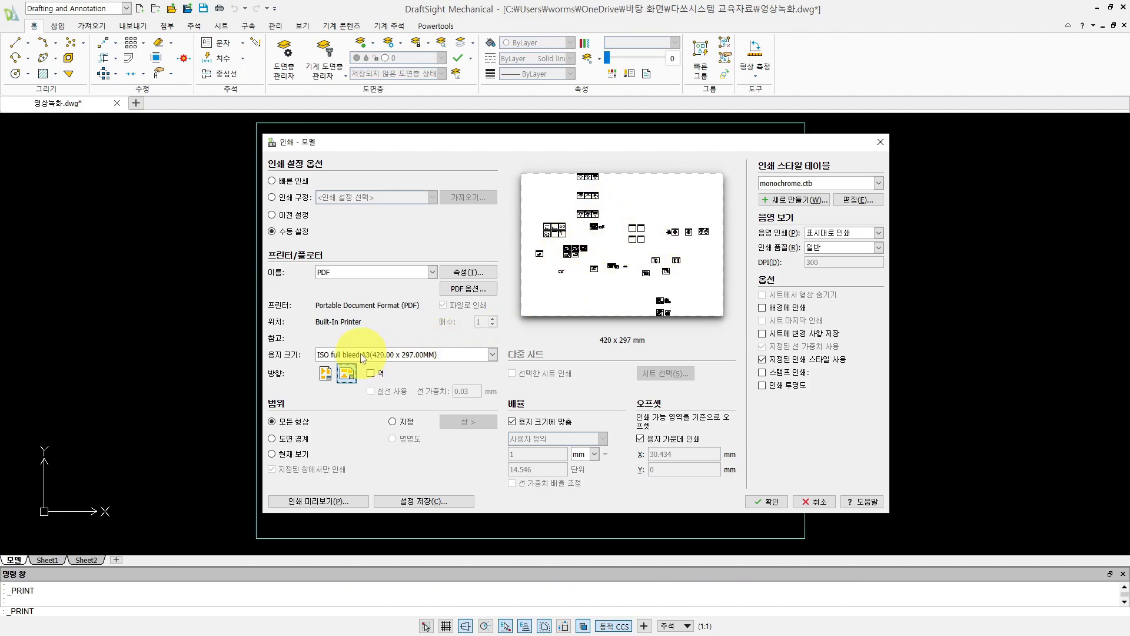
- Try the ISO full bleed A3 (297.00 x 420.00MM) paper size and restore A3 (420.00 x 297.00MM) in landscape
left_click(389, 359)
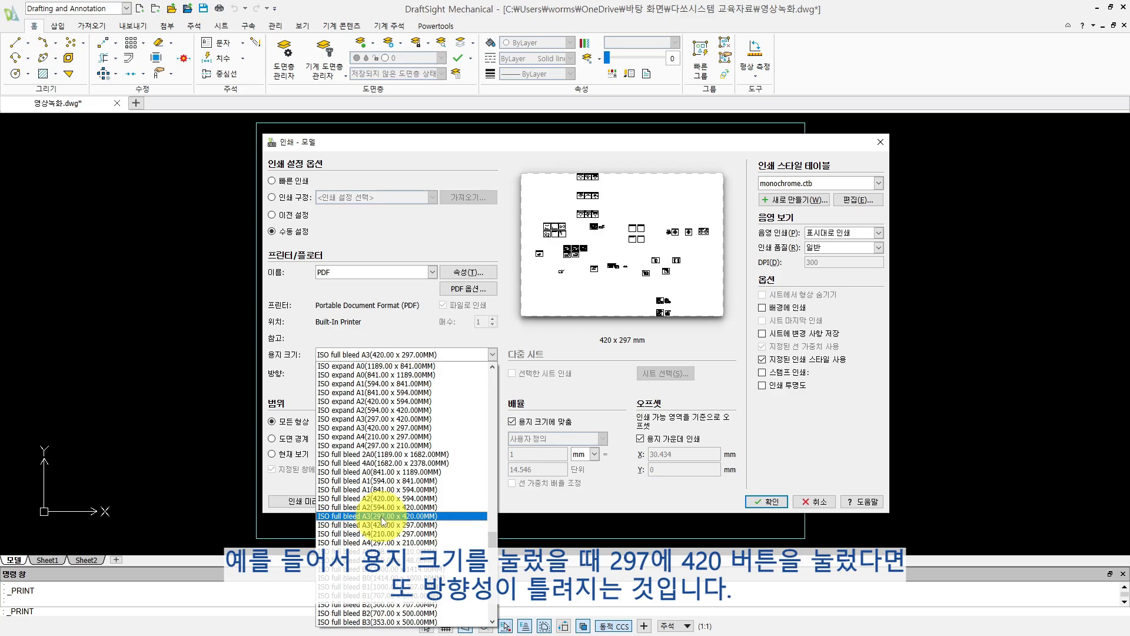
left_click(384, 517)
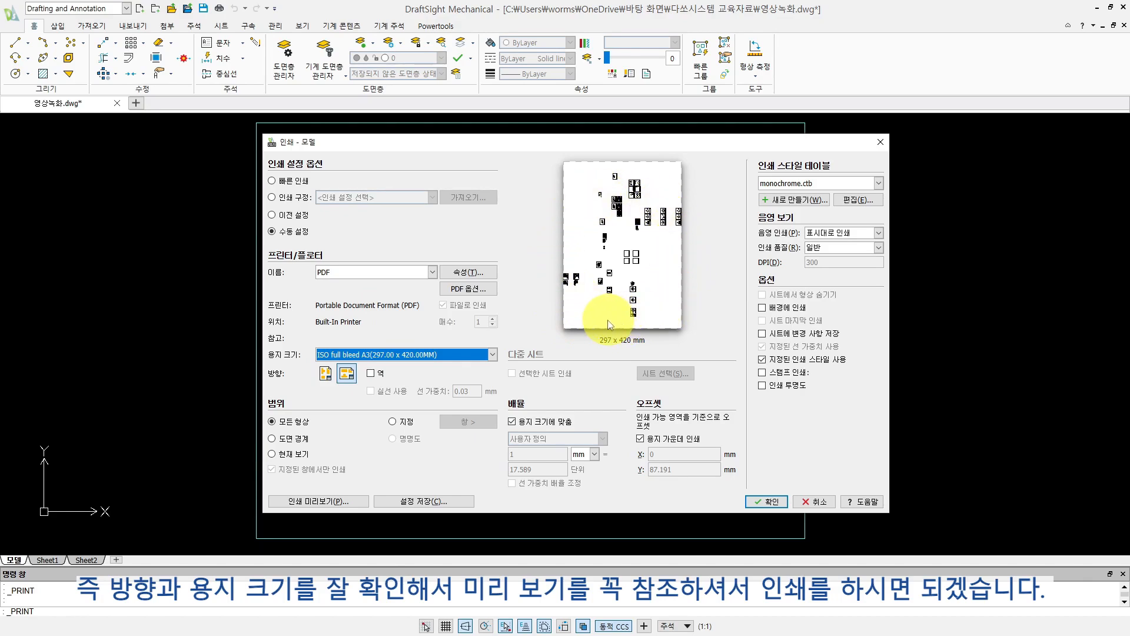
left_click(389, 354)
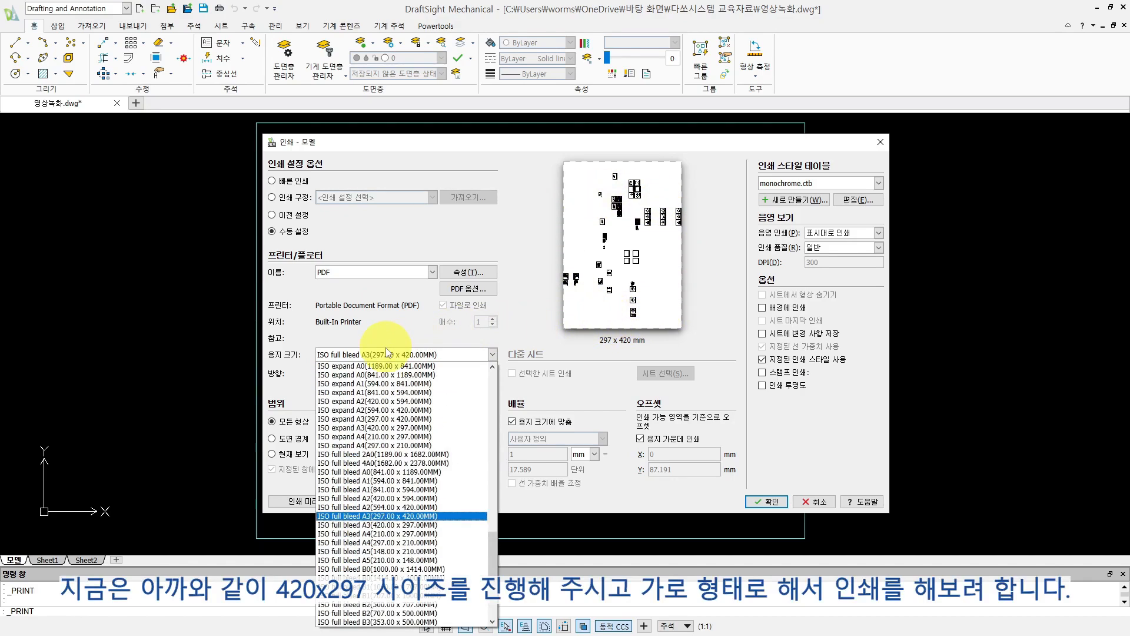
left_click(388, 525)
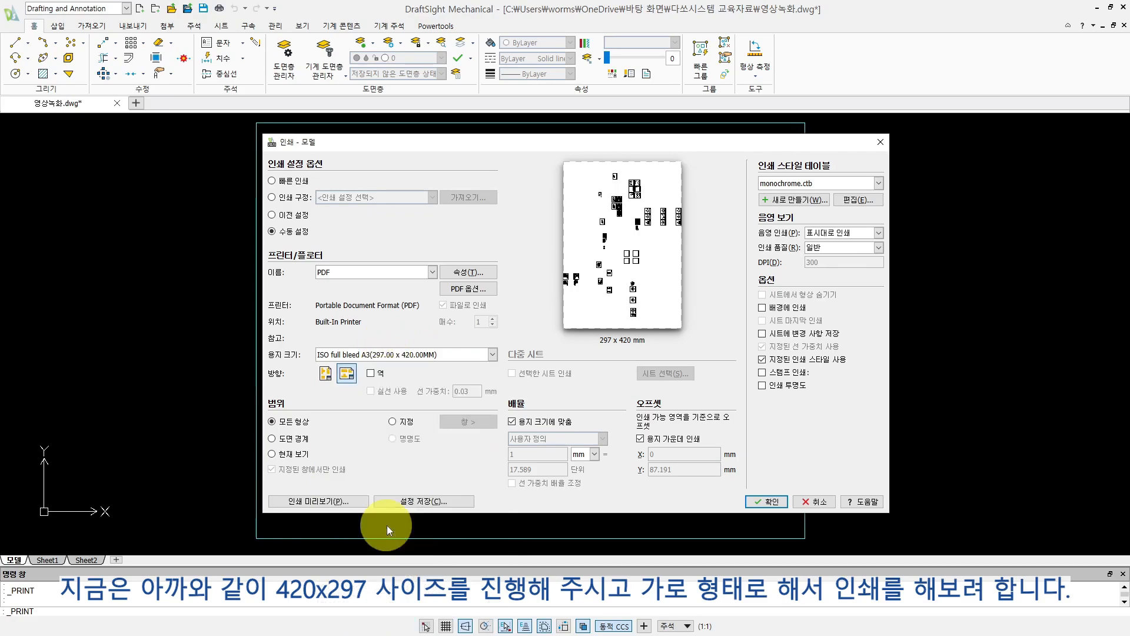
left_click(349, 380)
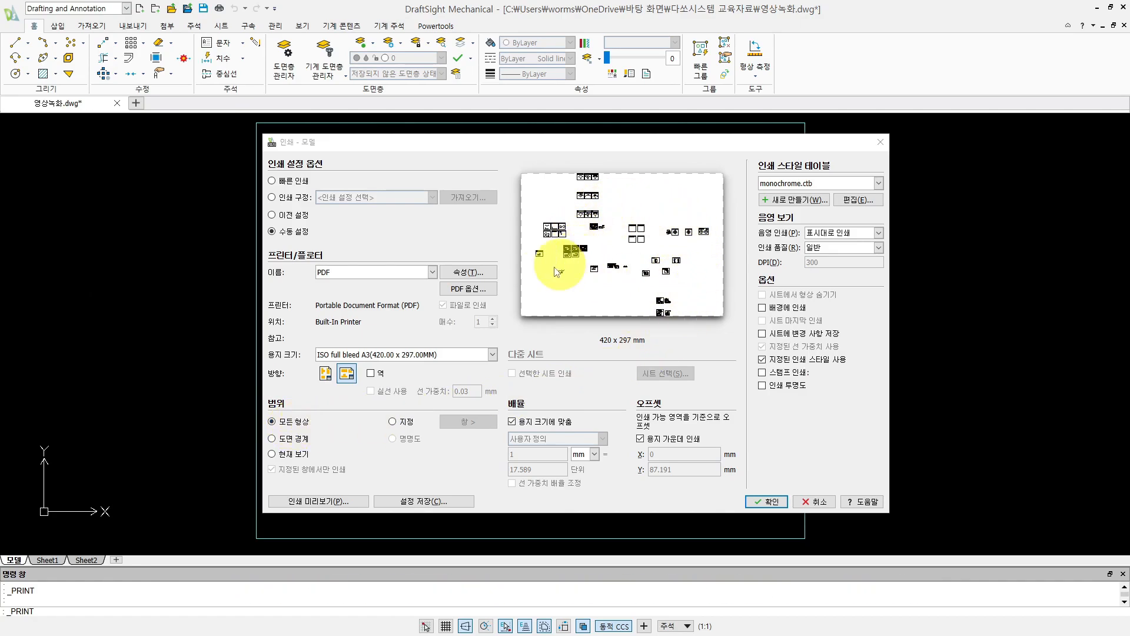
- Preview the printout of all geometry and close the preview
left_click(321, 501)
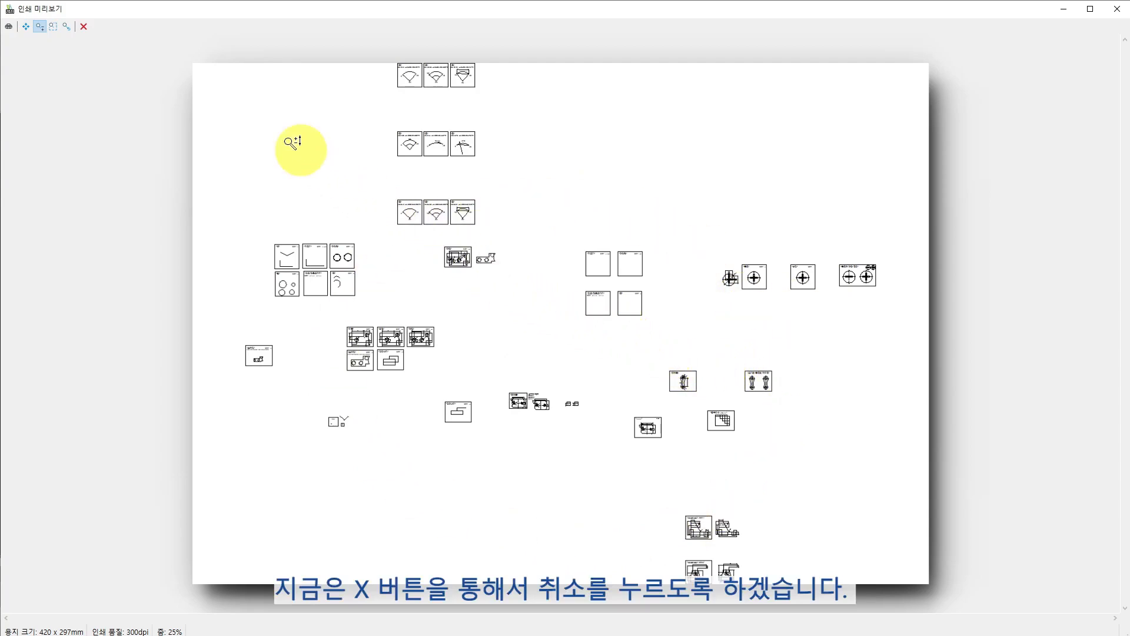
left_click(85, 28)
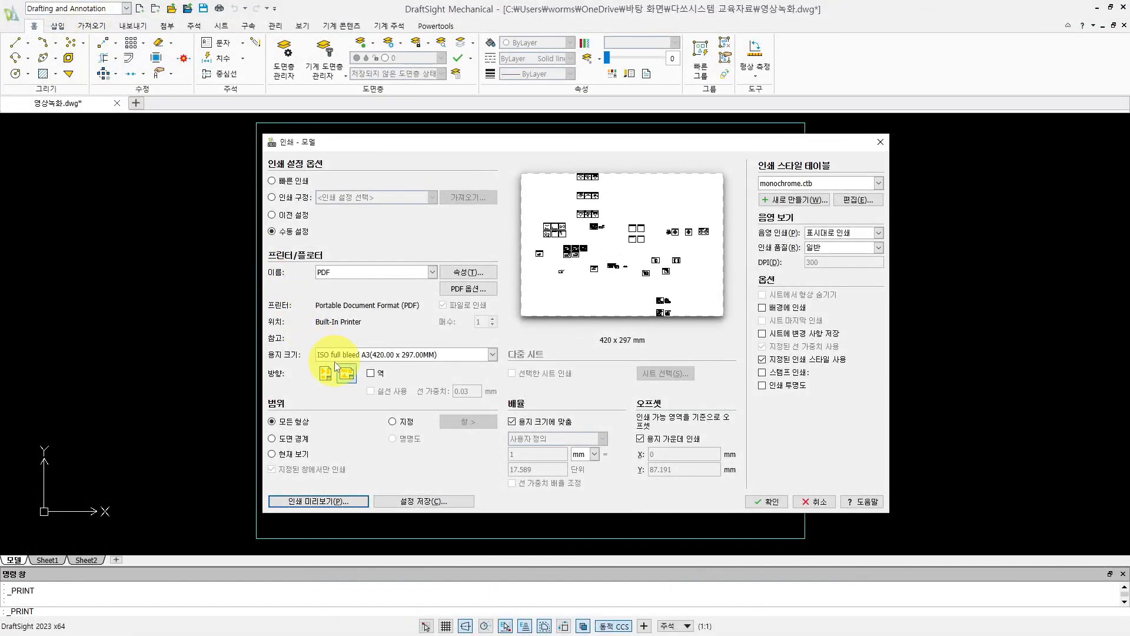
- Limit the print range to a specified window enclosing the whole frame of the Printing drawing
left_click(393, 422)
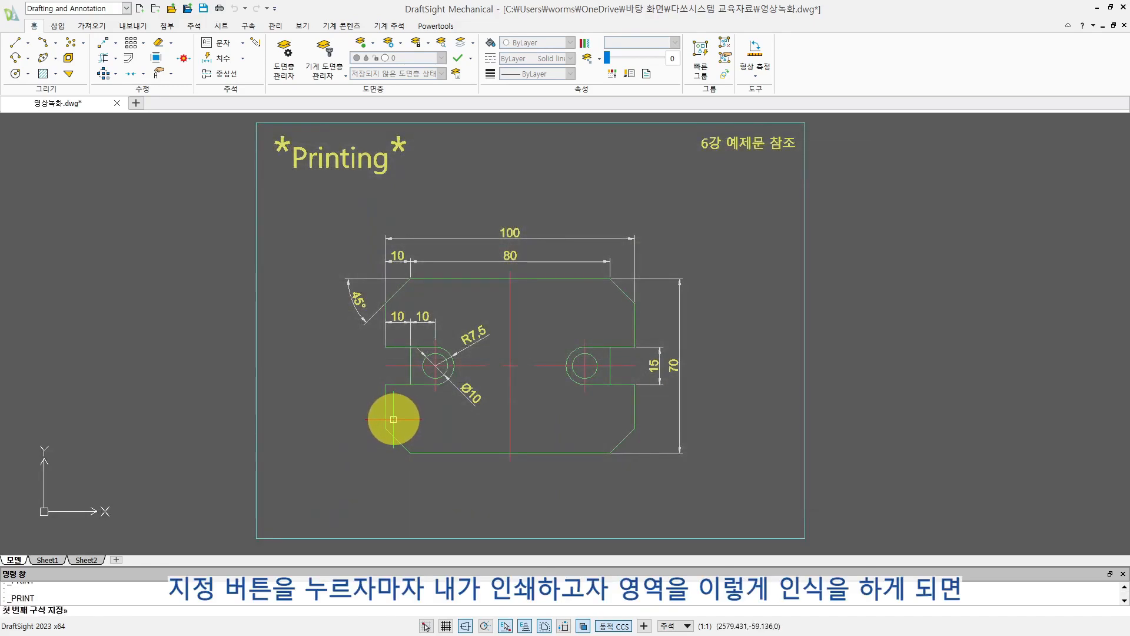
scroll(393, 421, "down", 1)
left_click(268, 166)
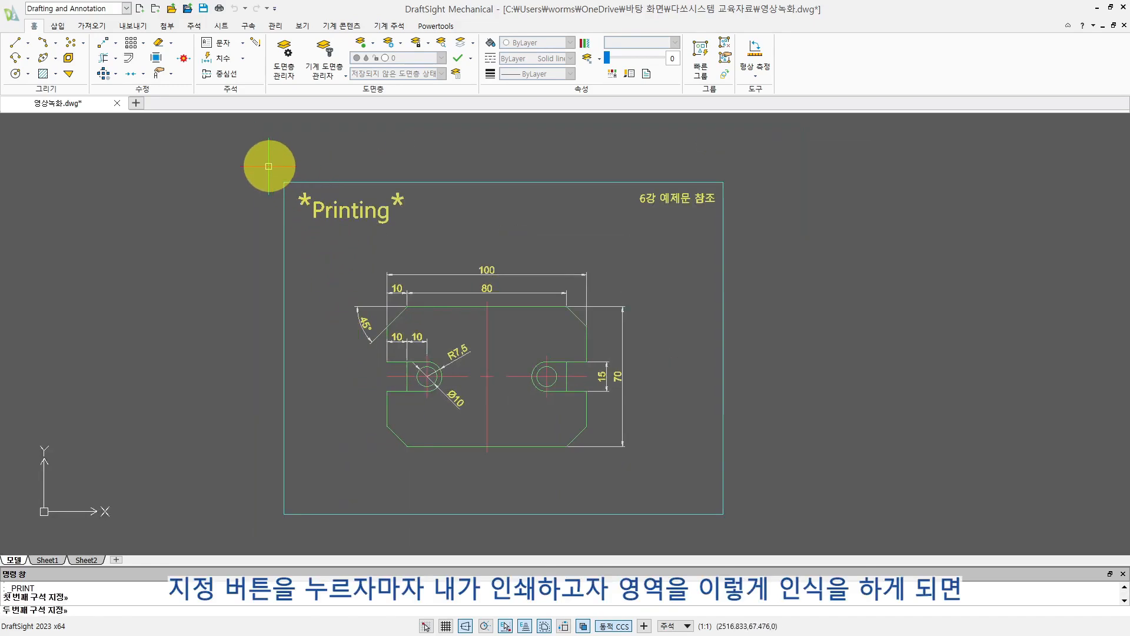
left_click(743, 528)
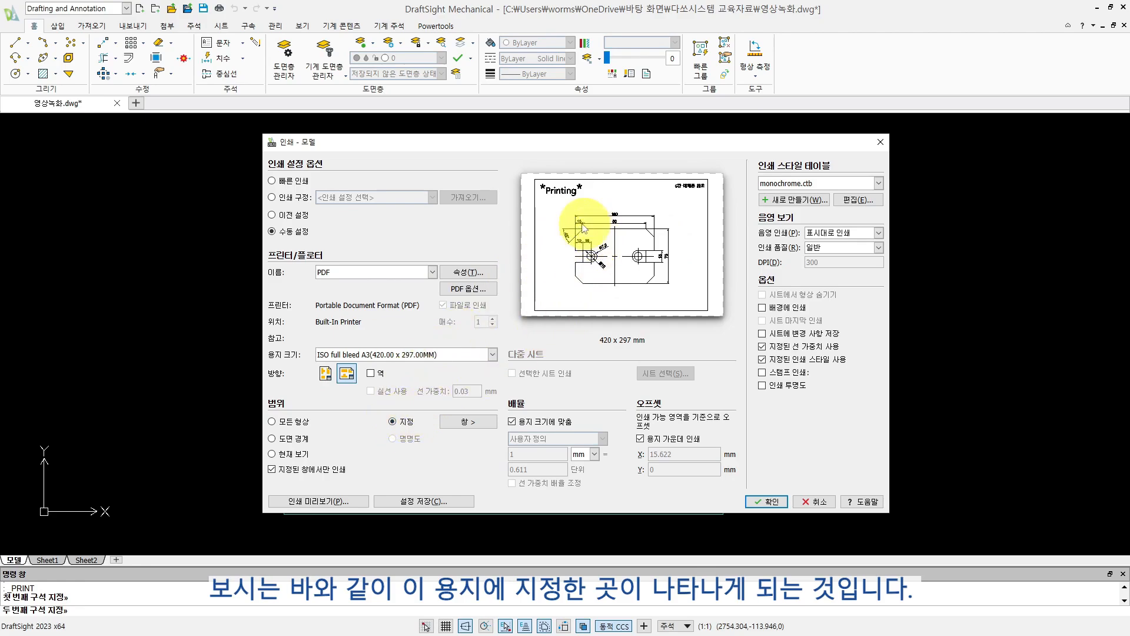
- Redefine the print window around the frame corner containing the note "6강 예제문 참조"
left_click(467, 422)
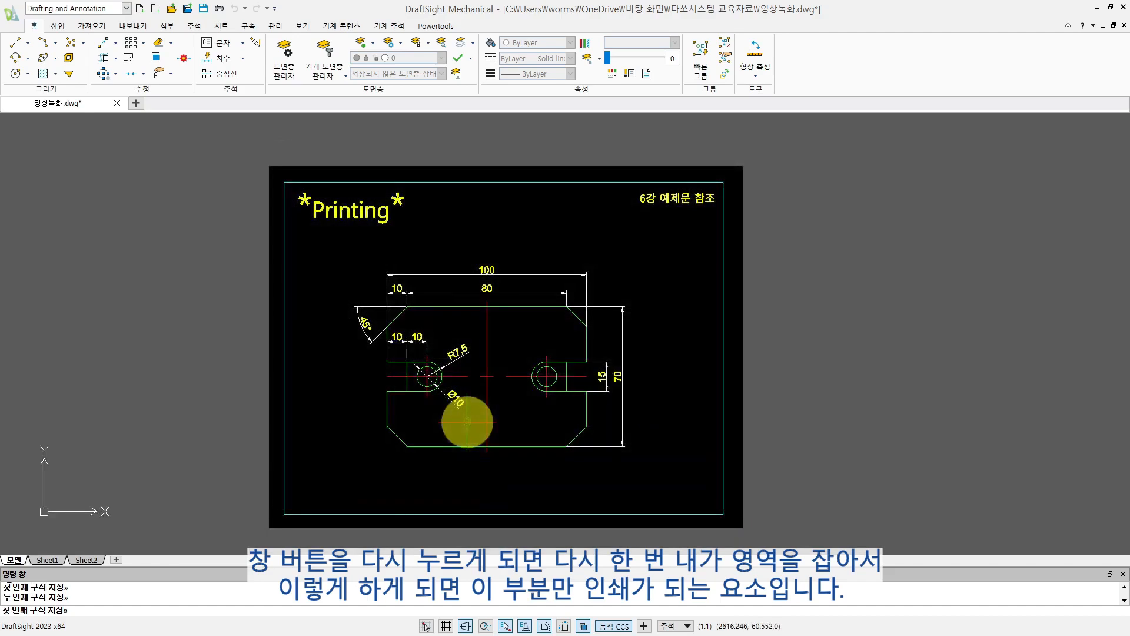
left_click(575, 161)
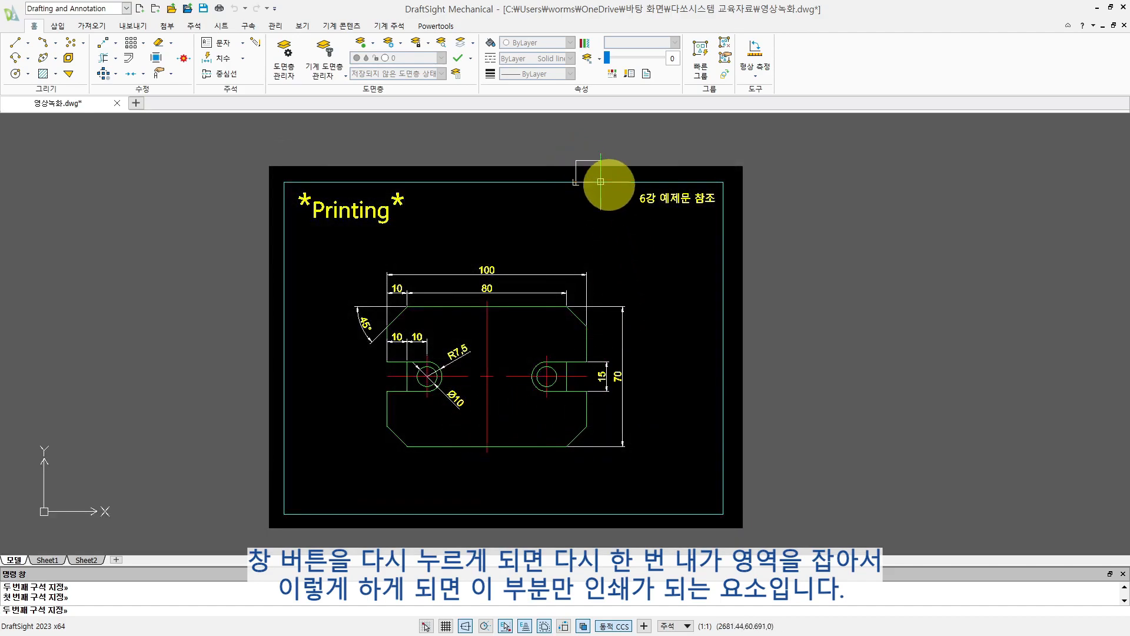
left_click(746, 242)
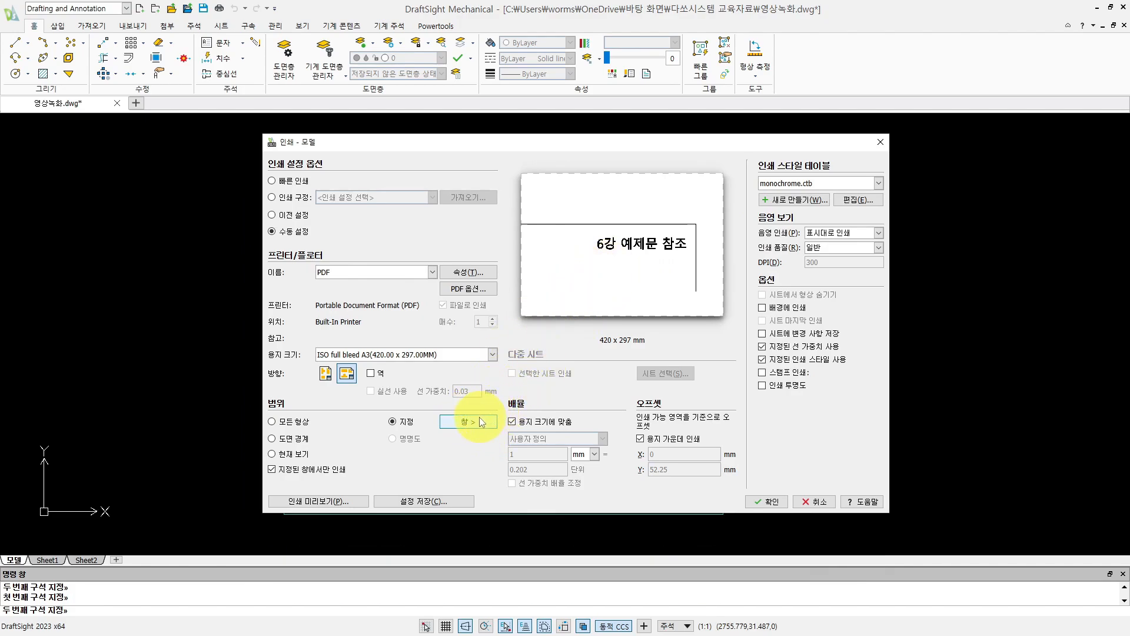
- Switch the print range to the drawing bounds, and change it to the current view after checking the drawing behind the dialog
left_click(272, 438)
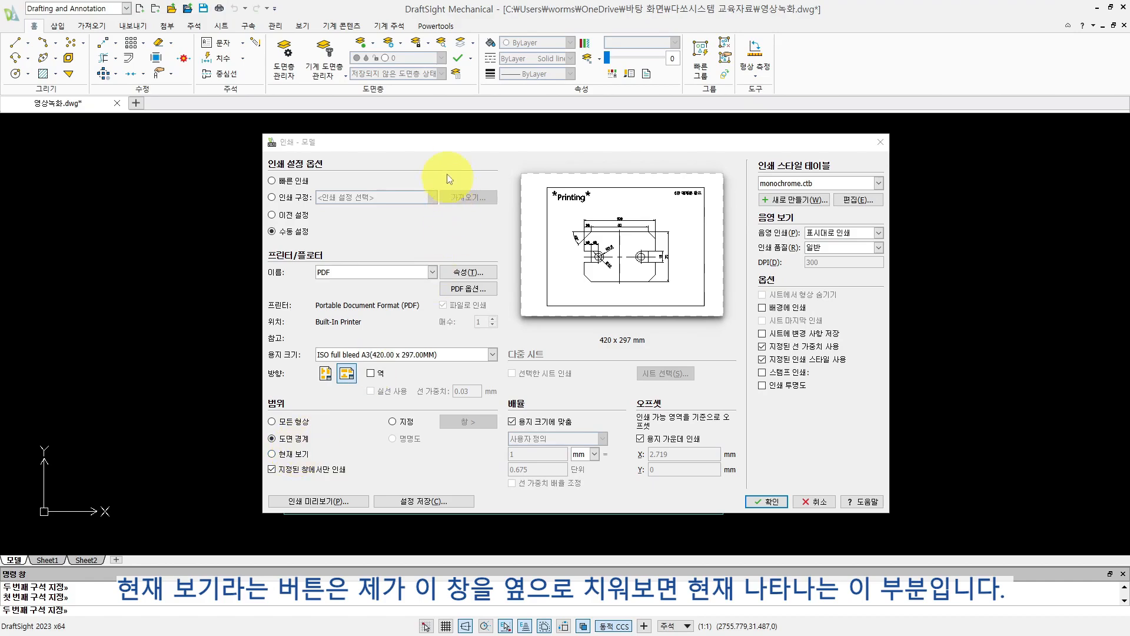
mouse_move(447, 144)
left_mouse_down()
mouse_move(875, 328)
mouse_move(836, 370)
left_mouse_up()
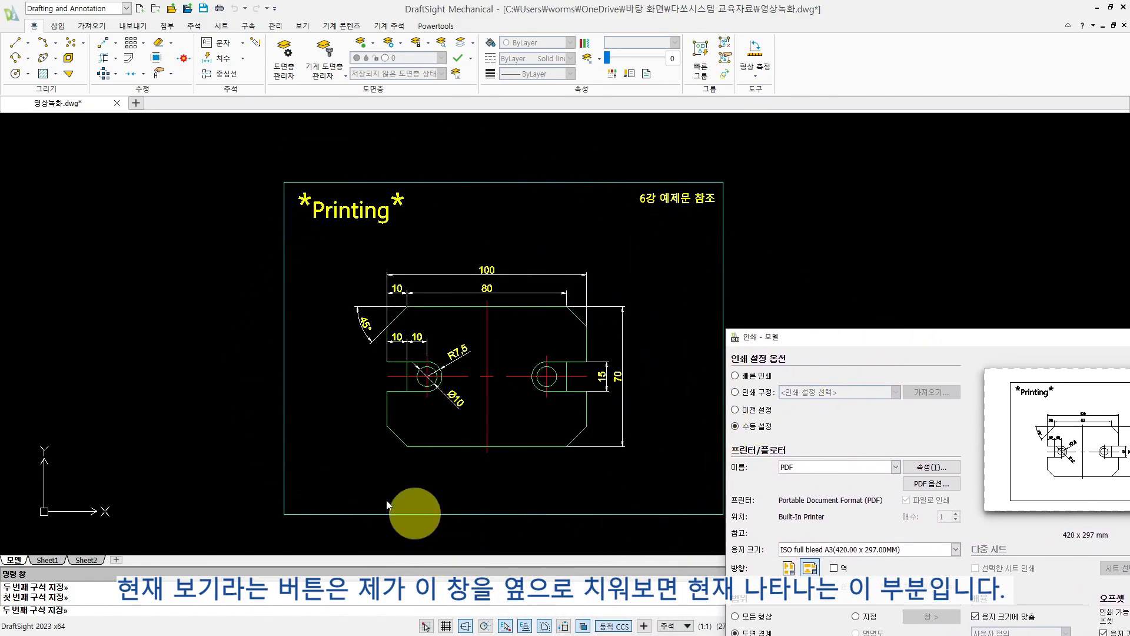
left_click_drag(808, 340, 333, 148)
left_click(264, 459)
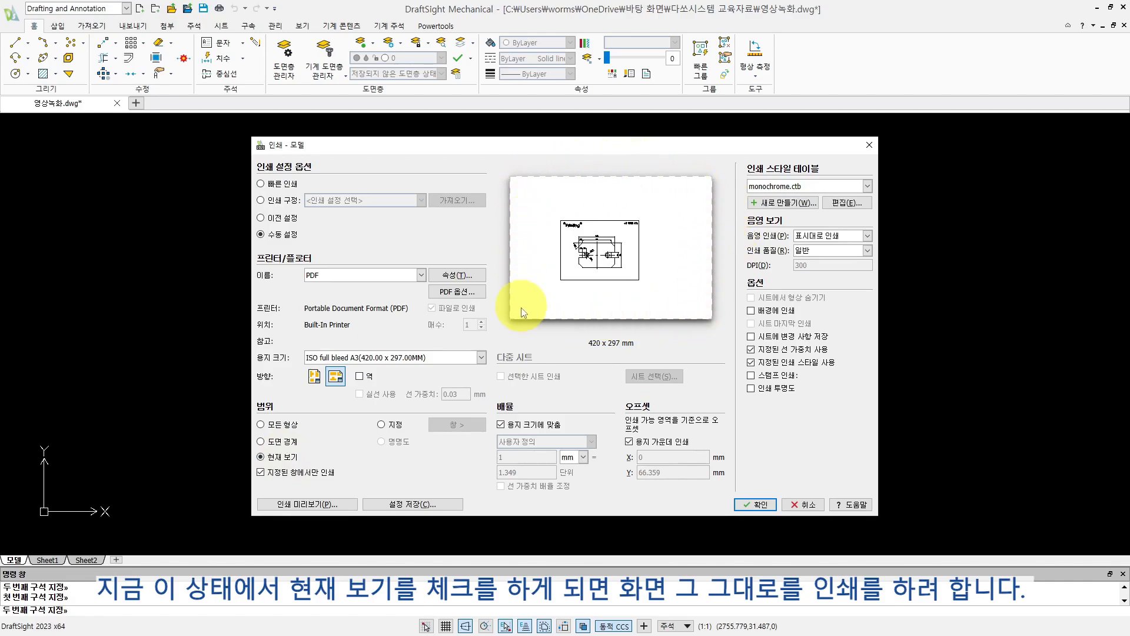
- Preview the printout of the current view and close the preview
left_click(312, 505)
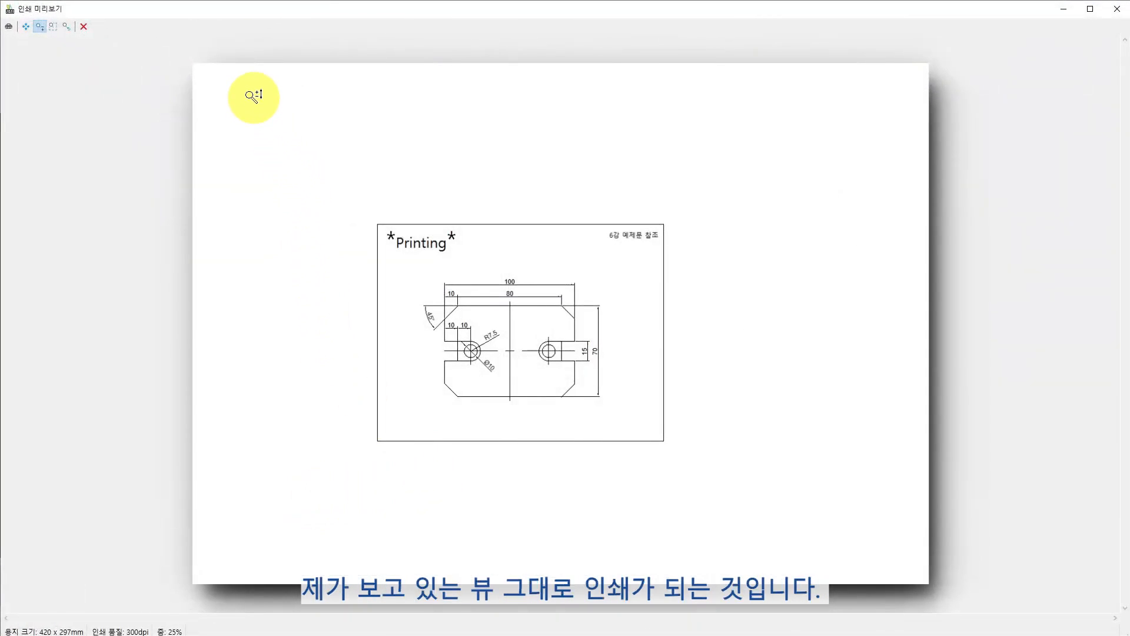
right_click(294, 153)
left_click(266, 142)
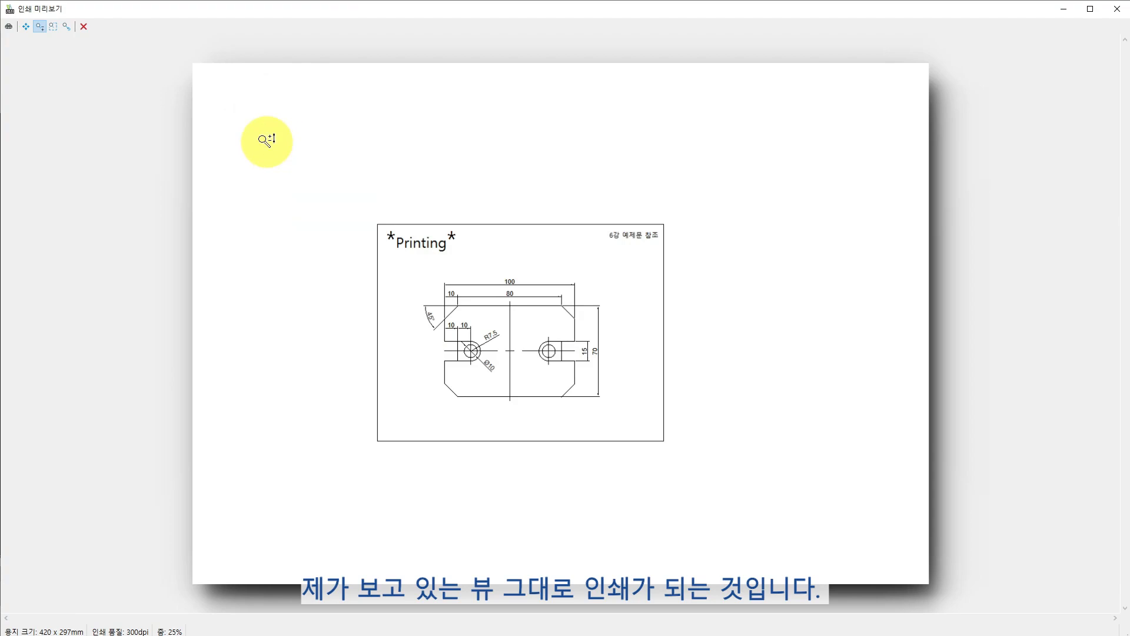
left_click(83, 28)
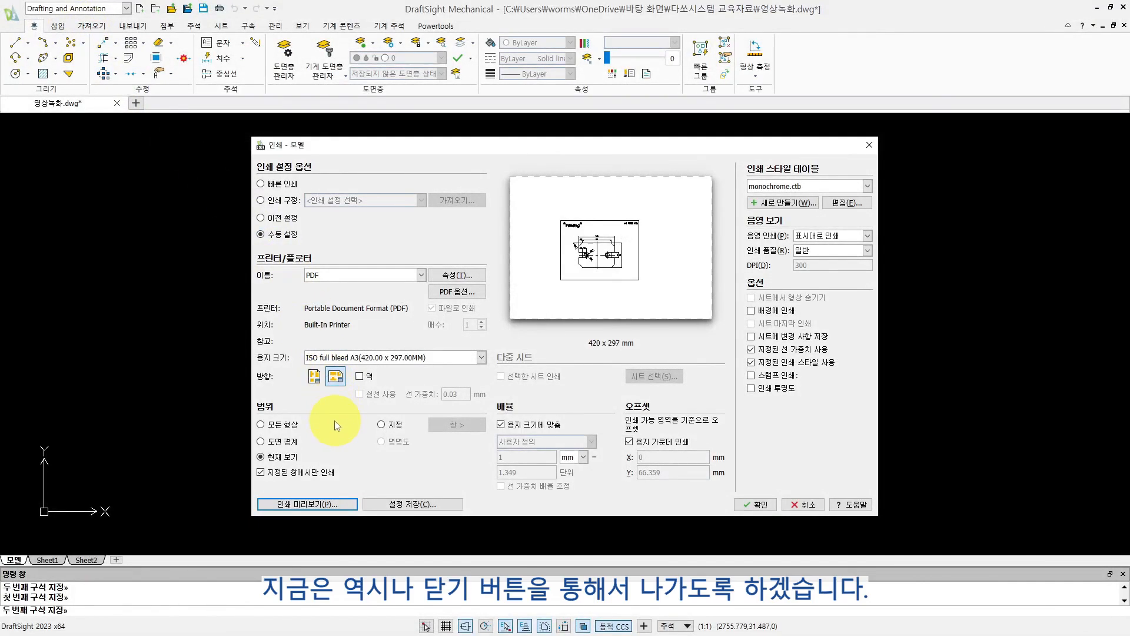
- Leave the print settings without printing and clear any active command
left_click(336, 425)
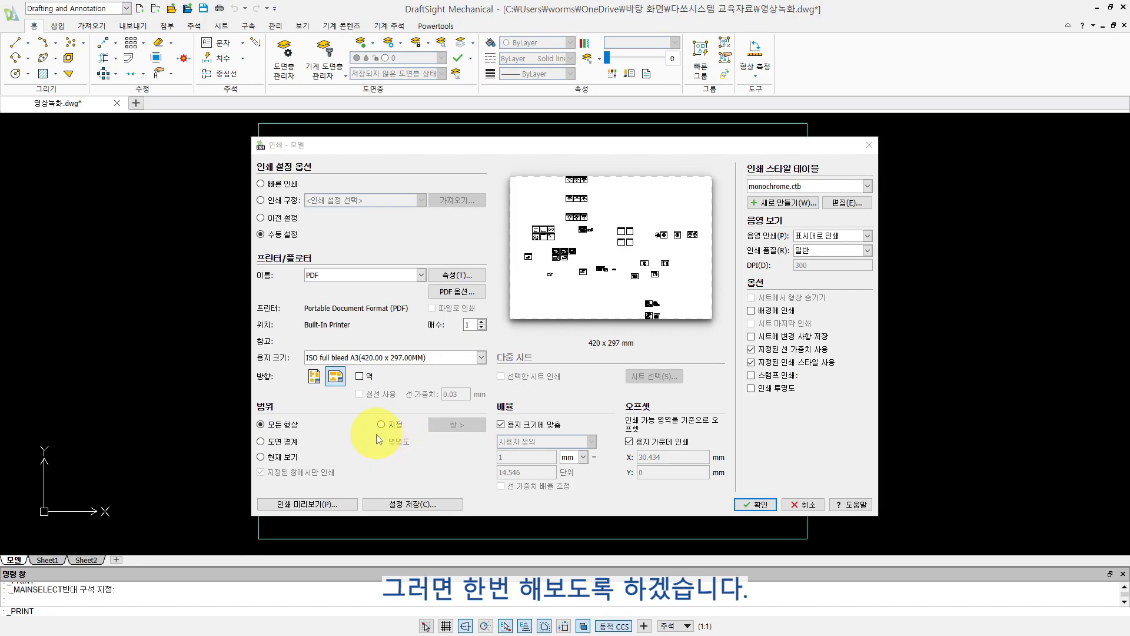
left_click(820, 504)
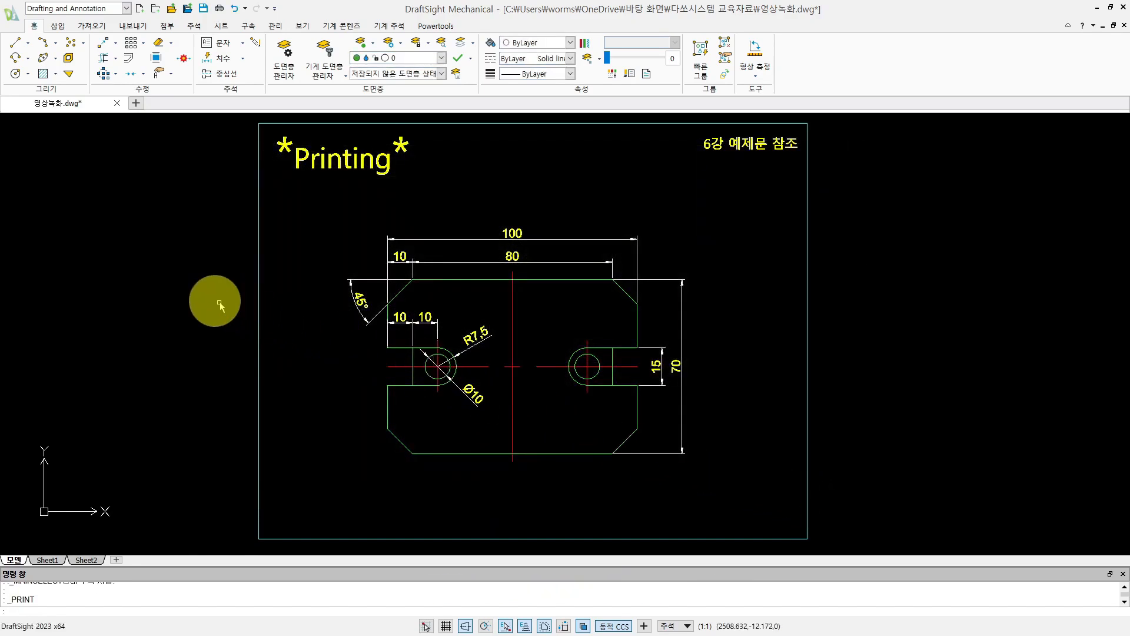
left_click(190, 287)
key("Escape")
key("Escape")
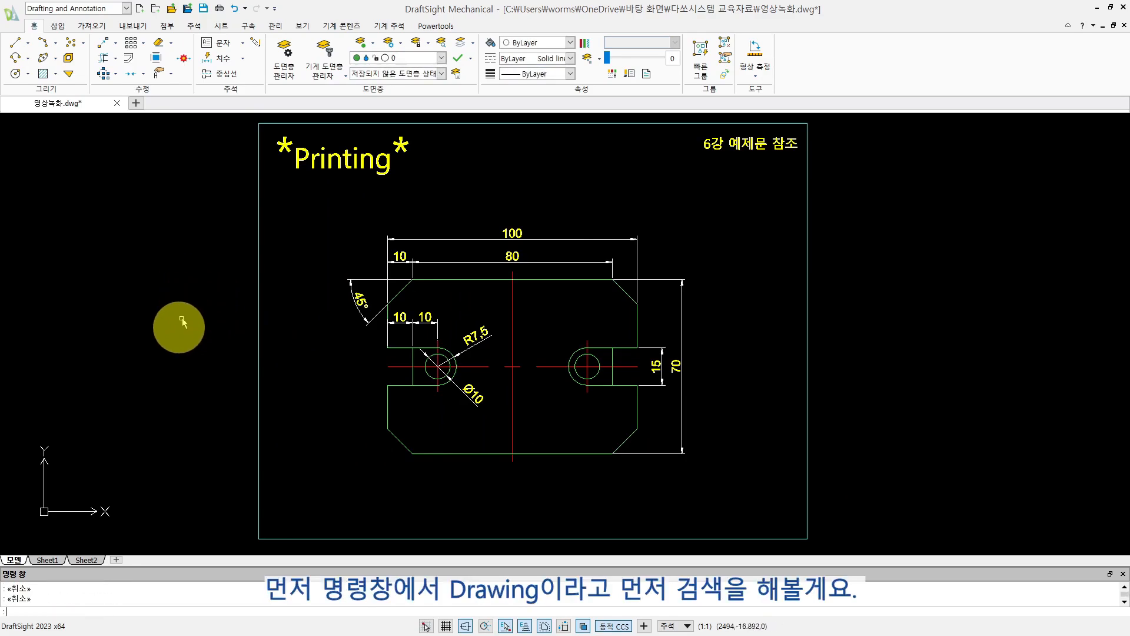
- Set the drawing bounds with DRAWINGBOUNDS from about (2549, -40) beside the plate's left notch to about (2627, 31) above the 100 dimension
type("drawin")
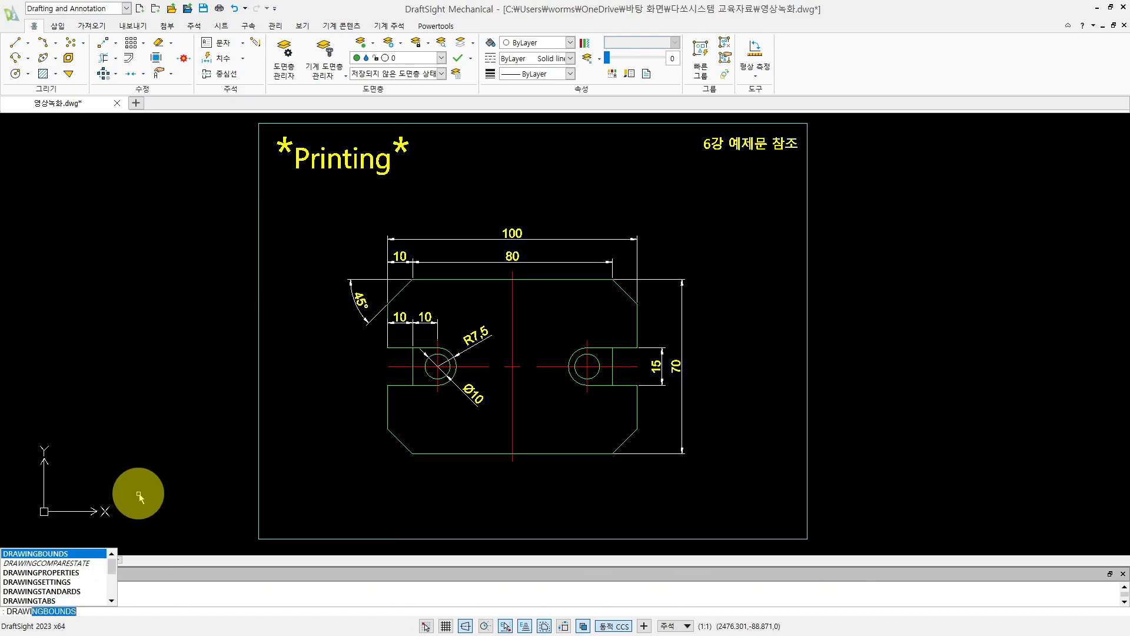
type("g")
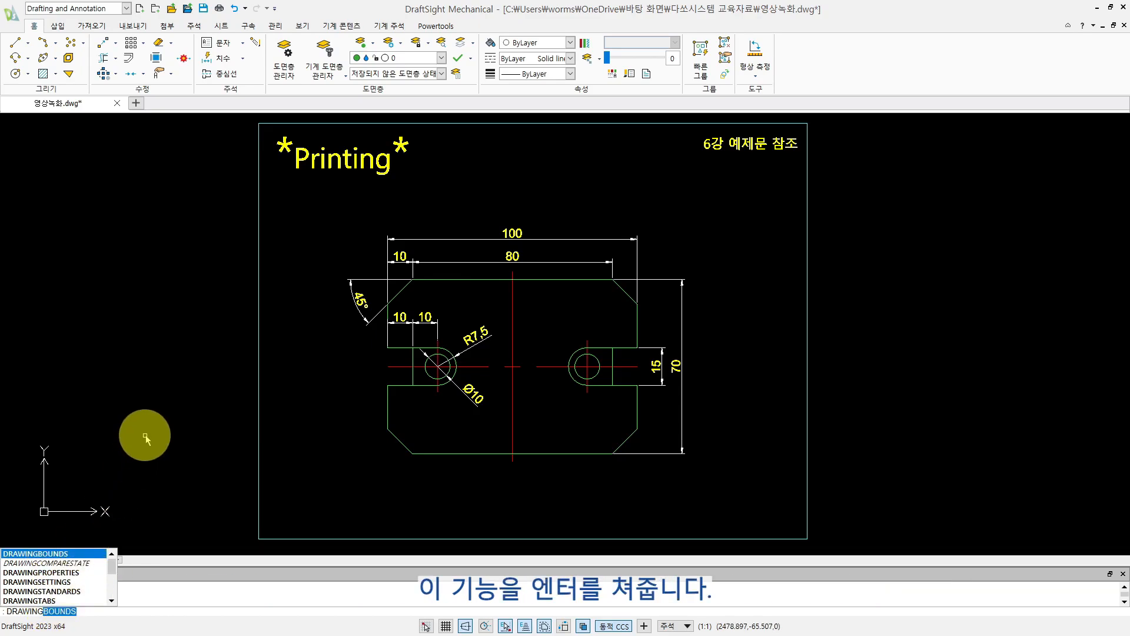
key("Return")
scroll(273, 433, "down", 2)
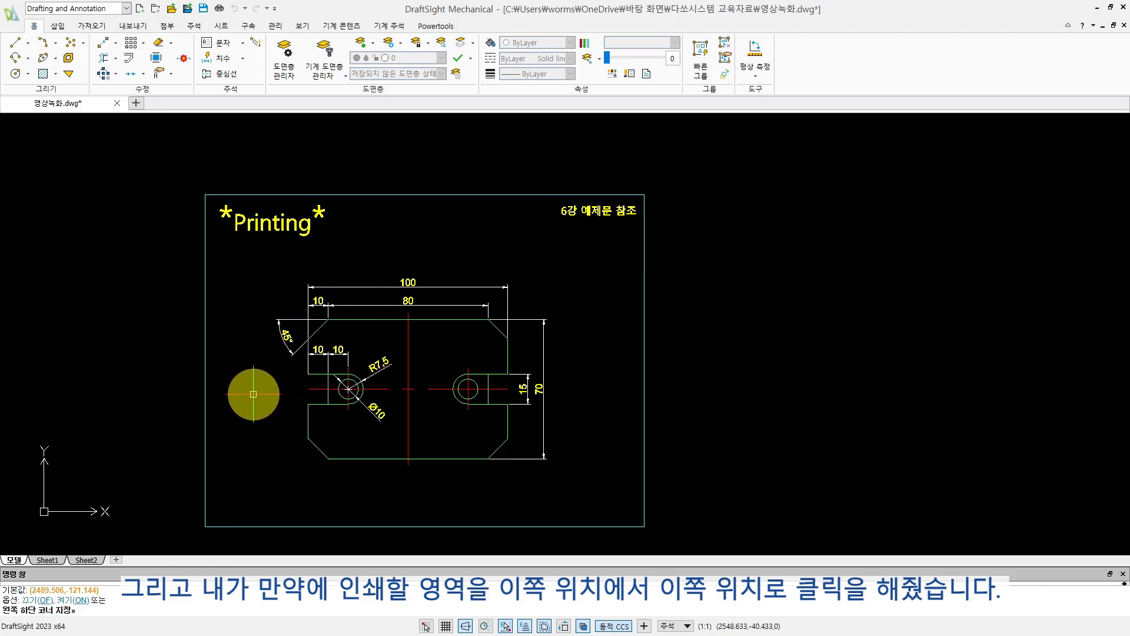
left_click(253, 397)
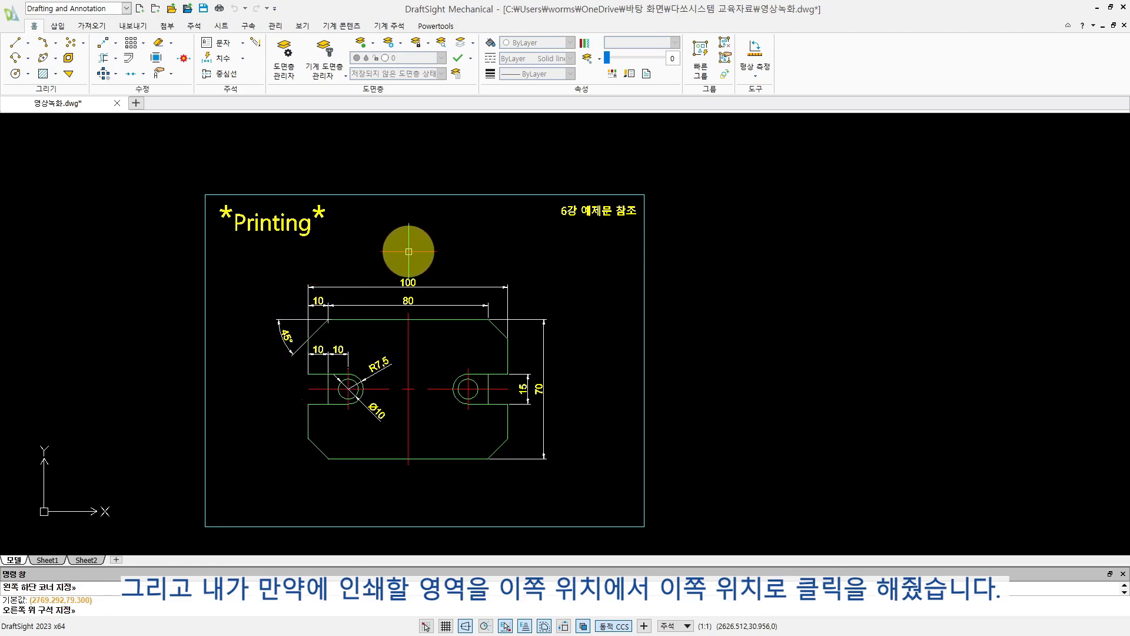
left_click(408, 252)
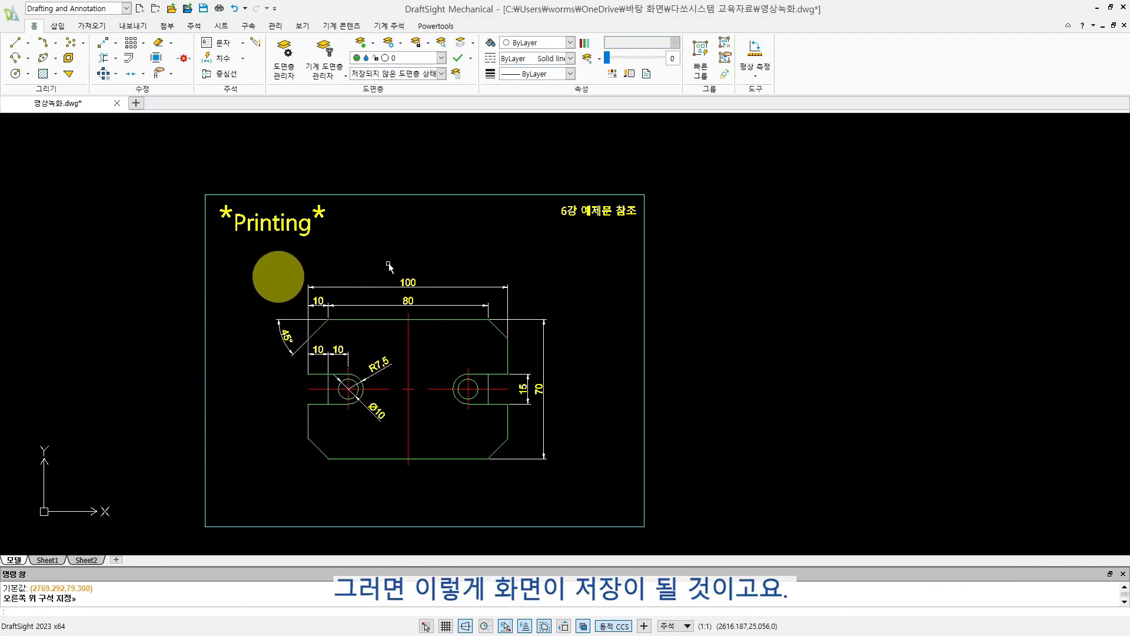
key("Escape")
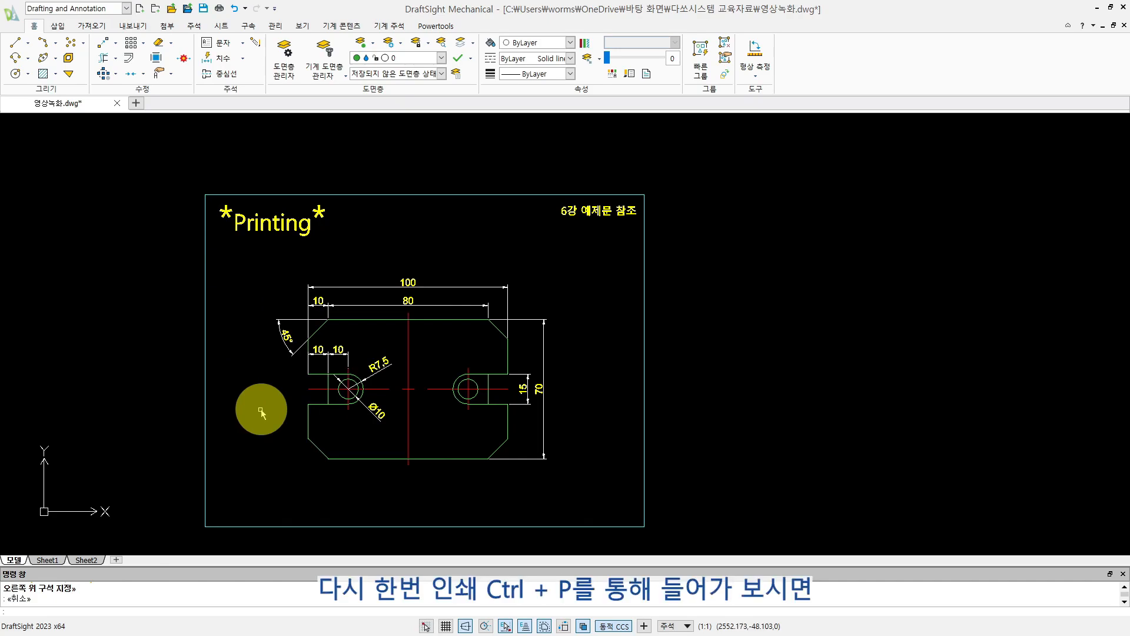
- Check how the drawing bounds print range appears in the print settings, and leave without printing
key("ctrl+p")
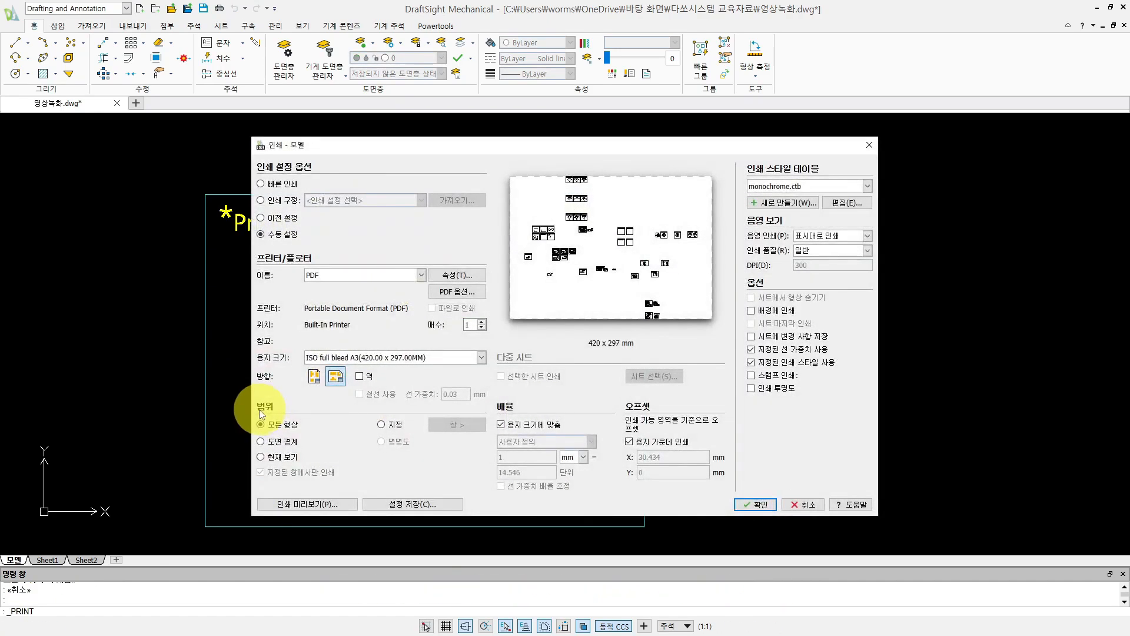
left_click(261, 441)
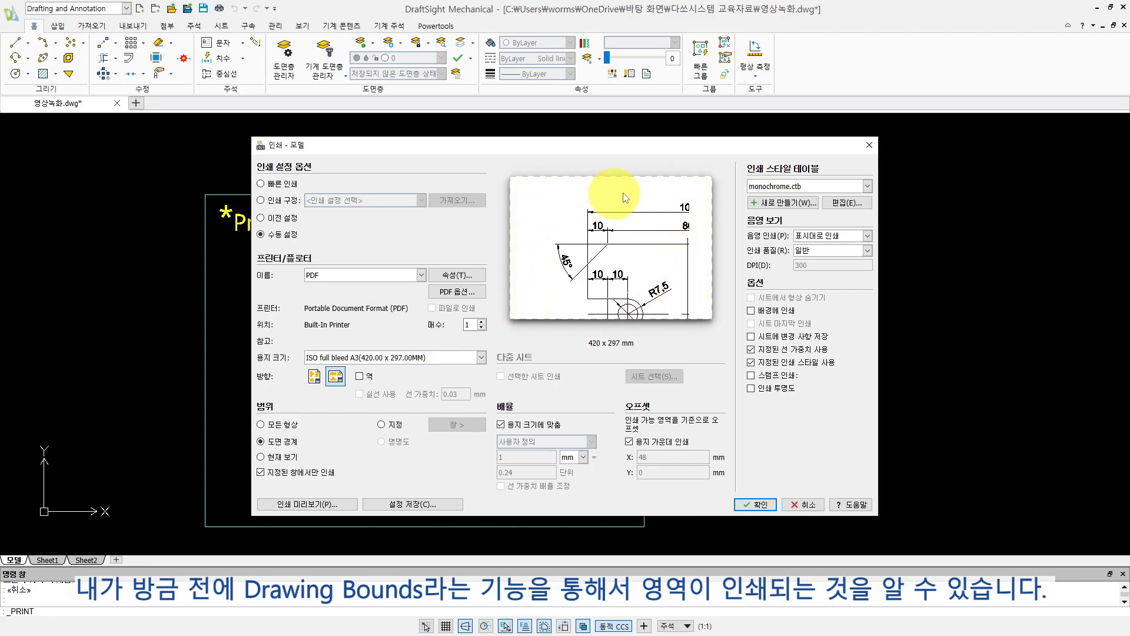
left_click(793, 504)
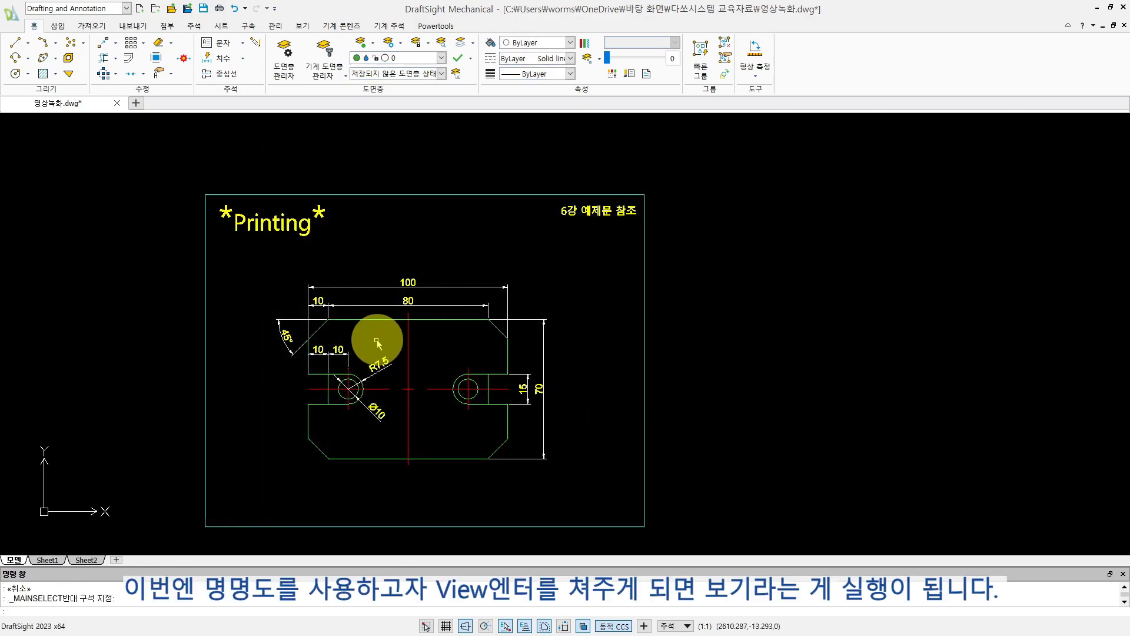
- Start a new named model view with the VIEW command and name it 명명도
type("view")
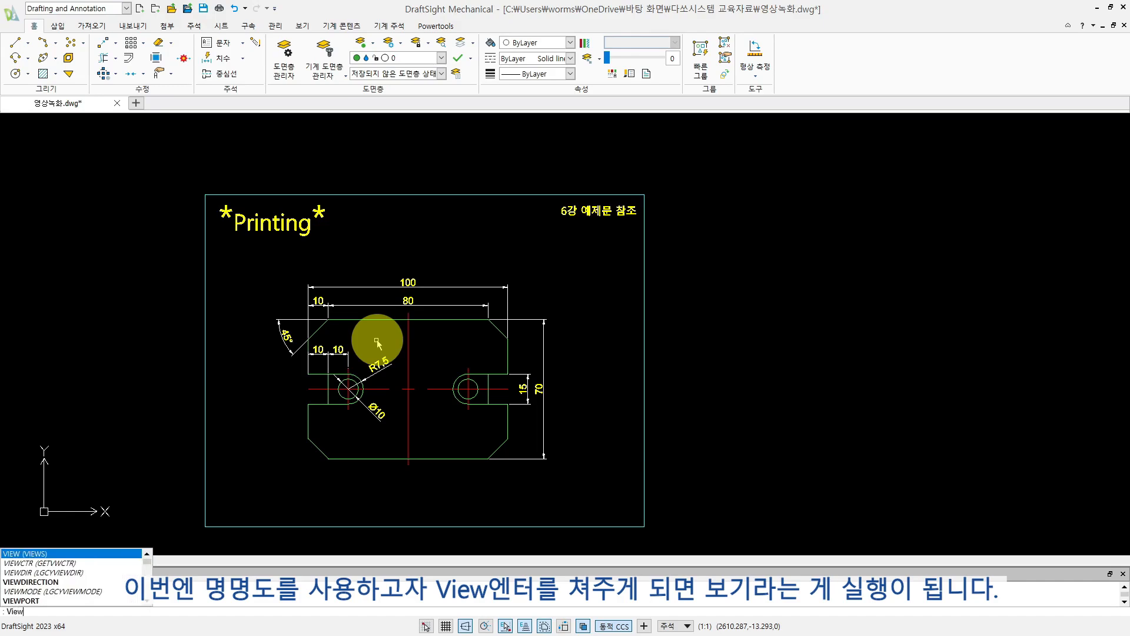
key("Return")
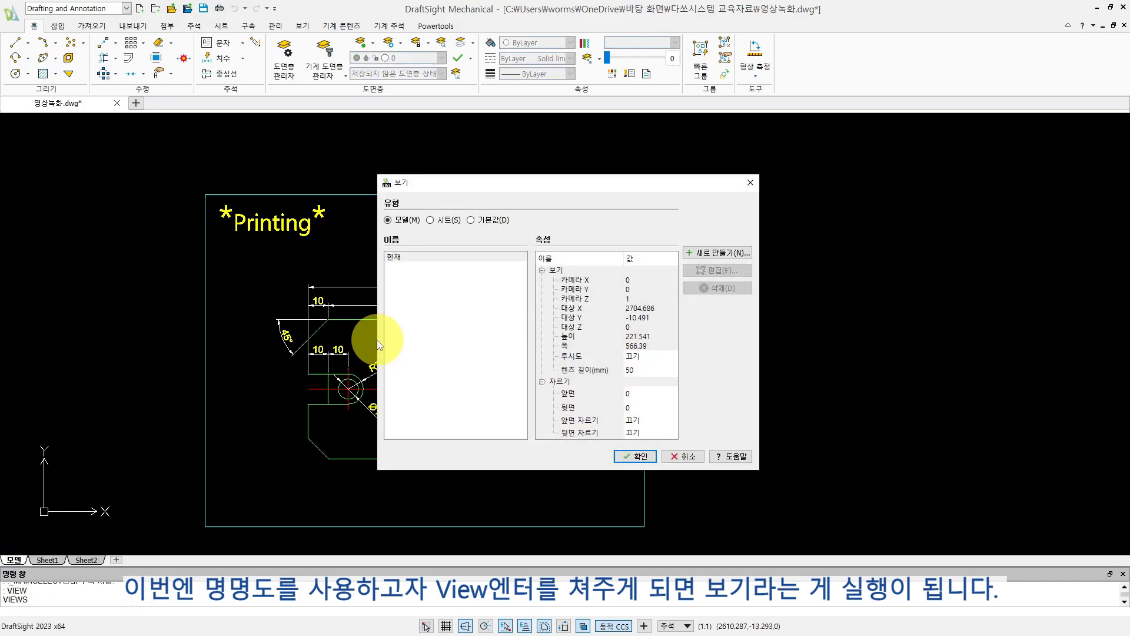
left_click_drag(422, 184, 392, 187)
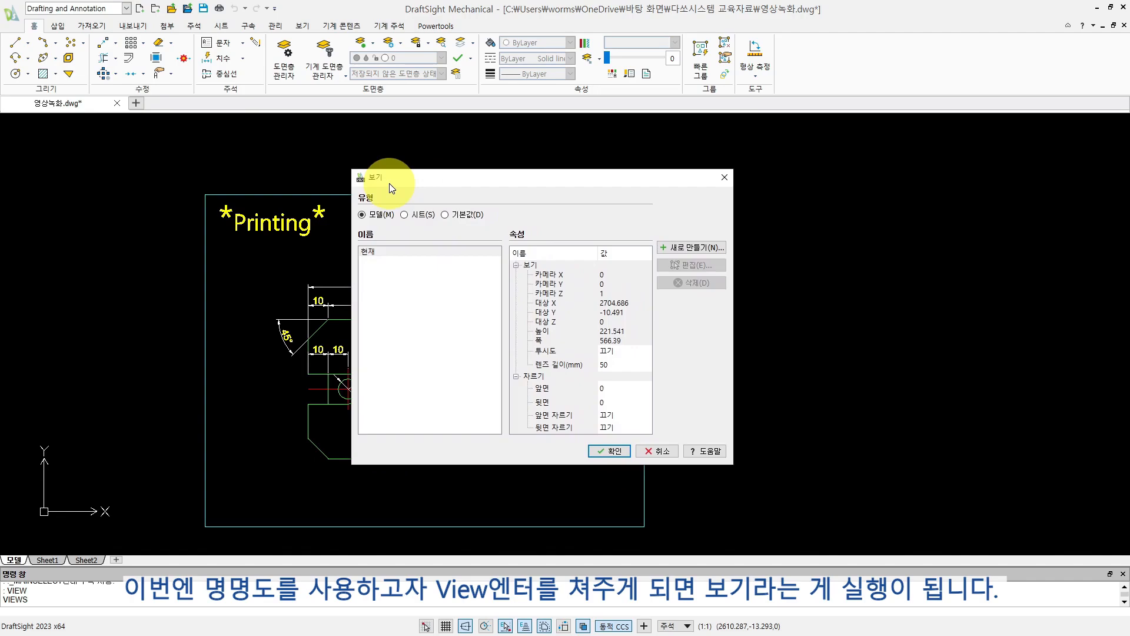
left_click(691, 248)
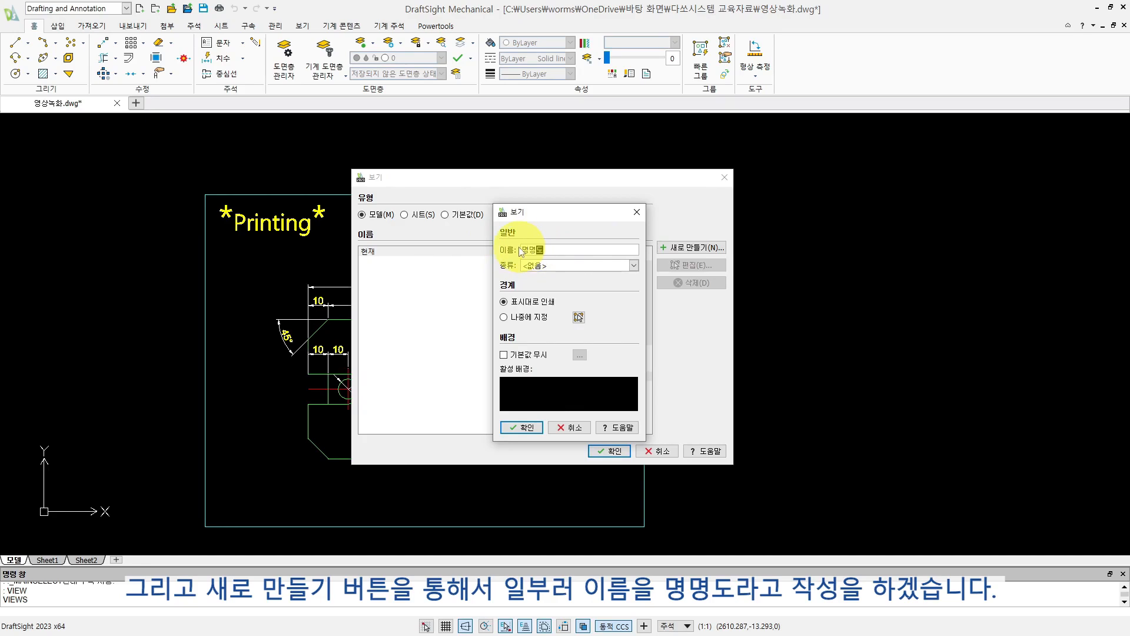
key("Right")
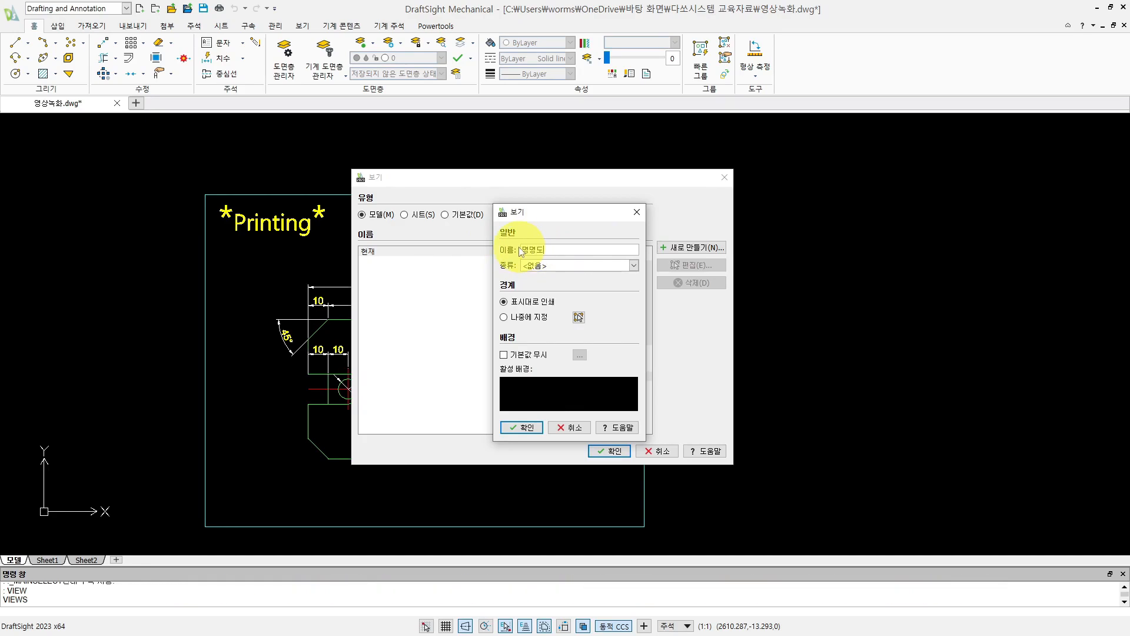
- Define the new view's boundary as a window around the *Printing* title, and save and apply the view settings
left_click(578, 318)
scroll(447, 306, "up", 2)
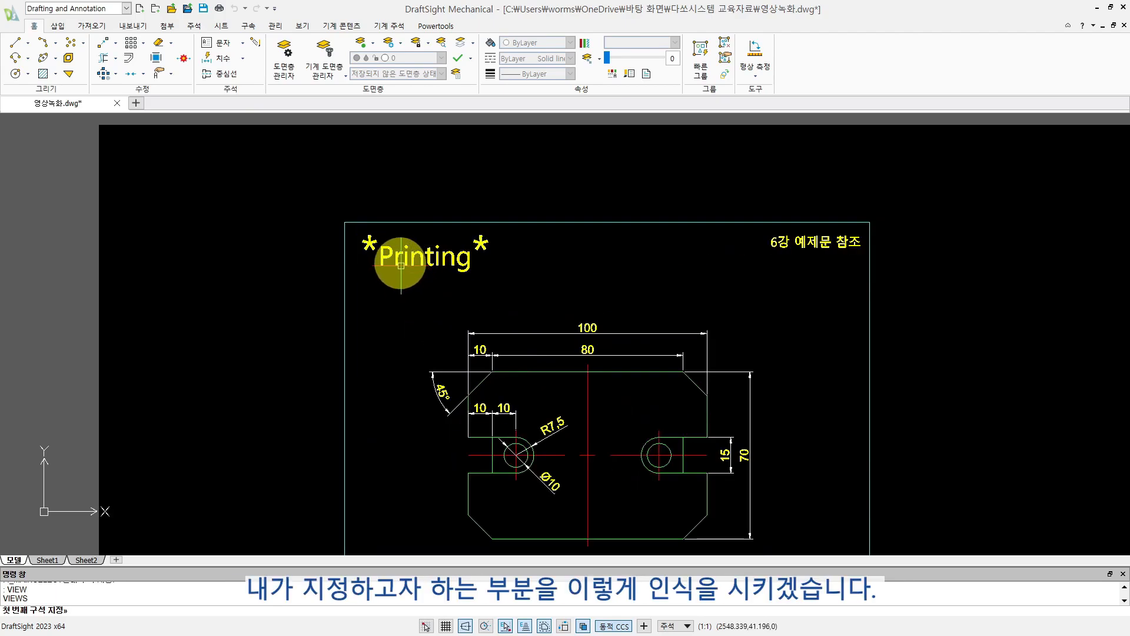
left_click(353, 231)
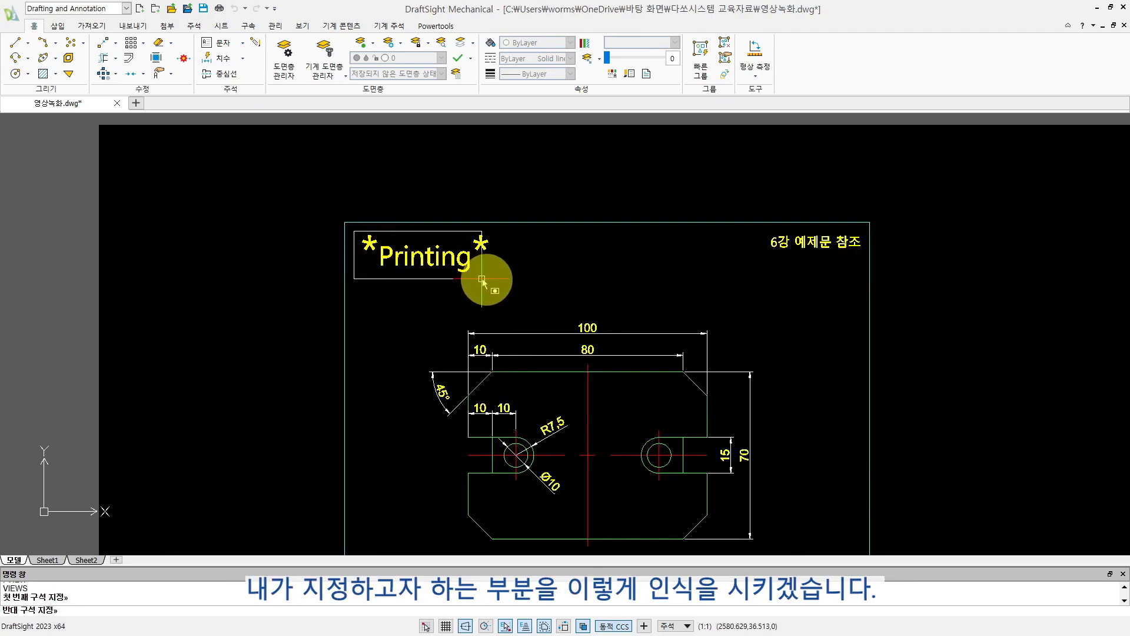
left_click(502, 282)
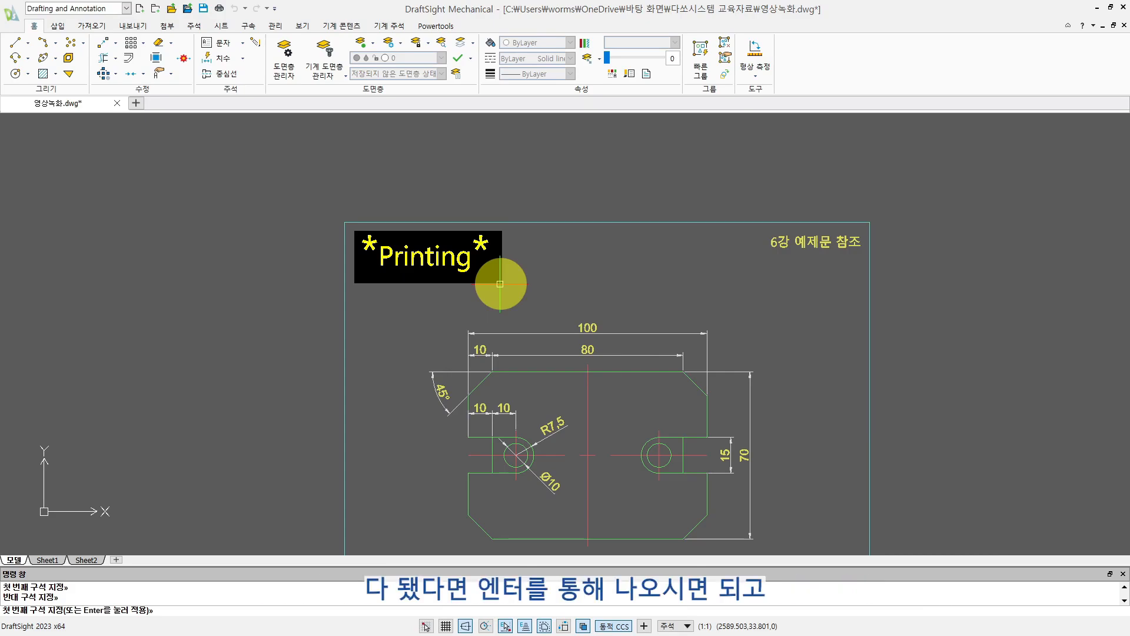
key("Return")
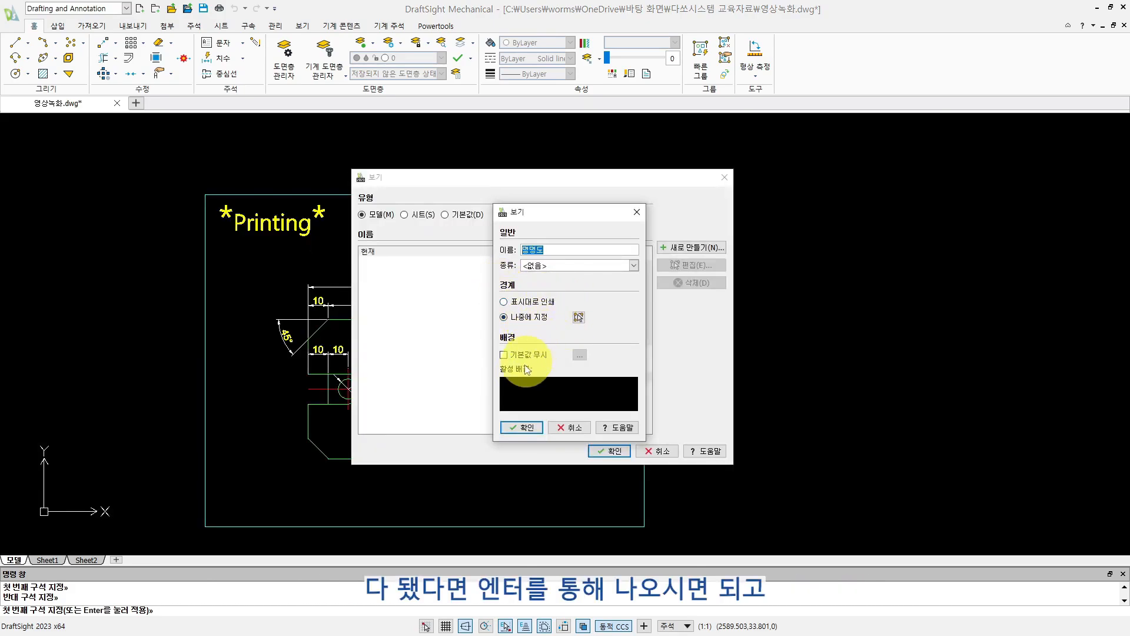
left_click(520, 427)
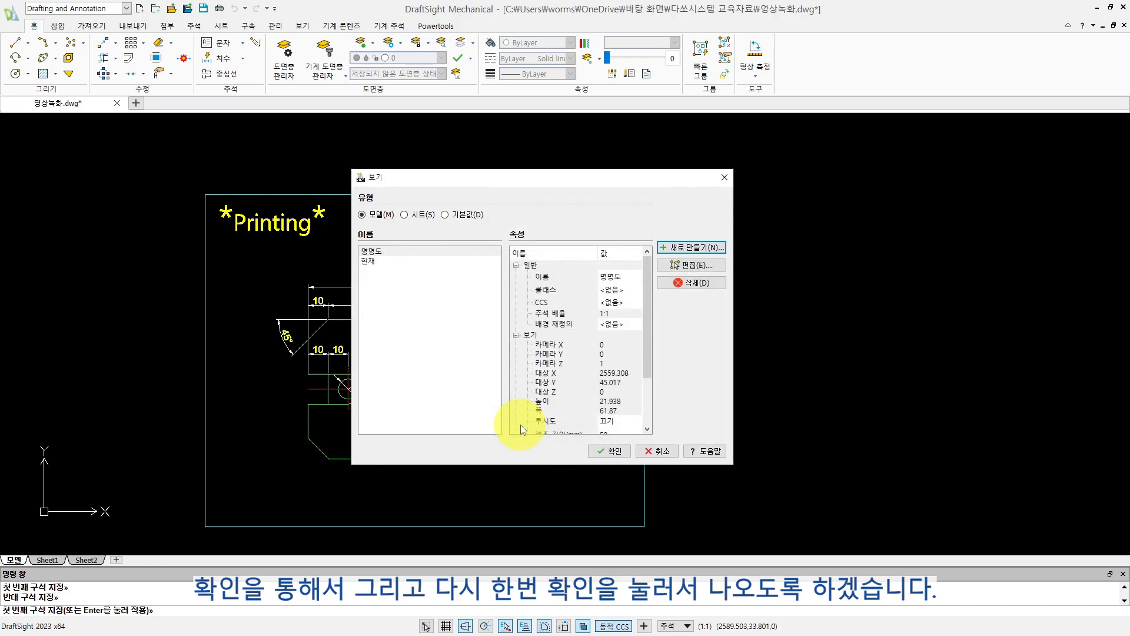
left_click(599, 449)
- Bring the whole drawing frame back into view and set the print range to the named view 명명도
scroll(603, 445, "down", 4)
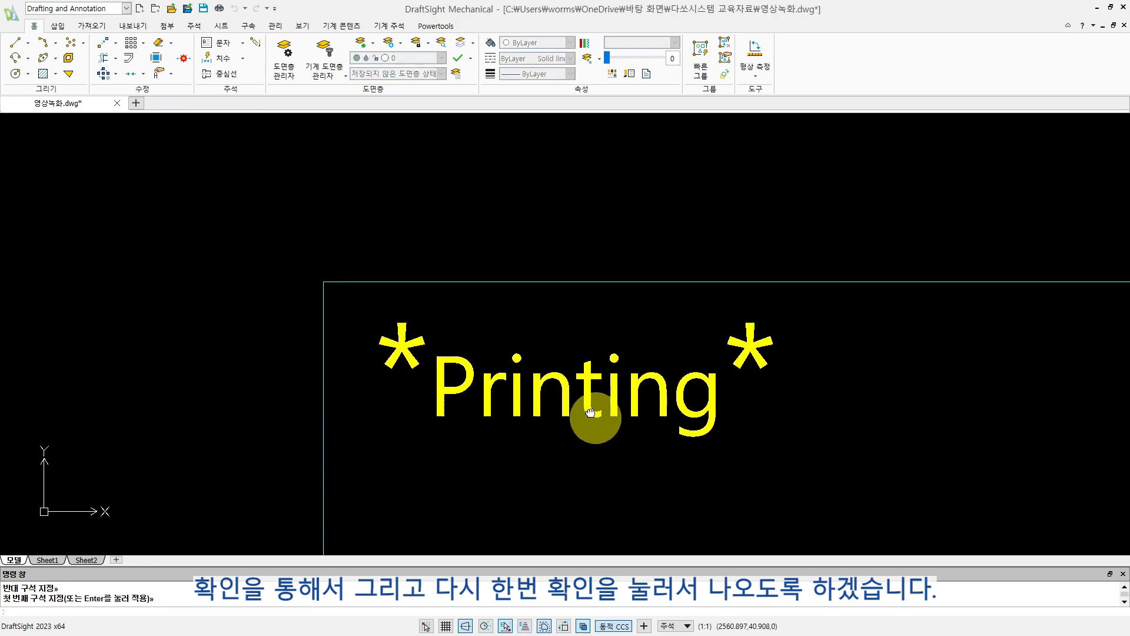
middle_click_drag(596, 419, 497, 300)
scroll(579, 298, "down", 6)
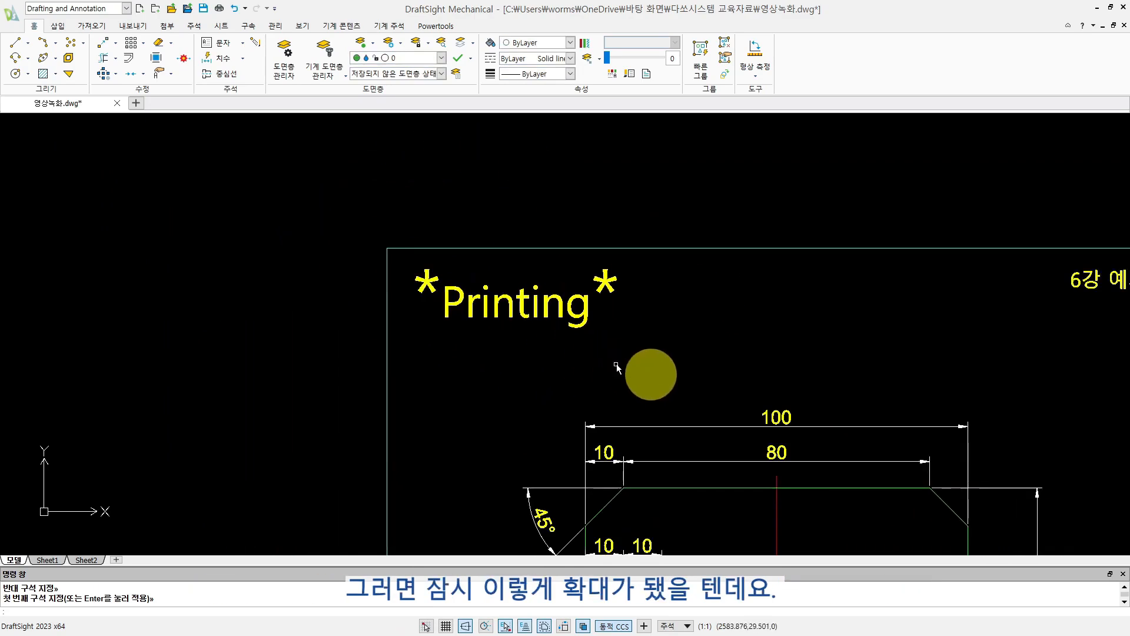
middle_click_drag(807, 425, 520, 270)
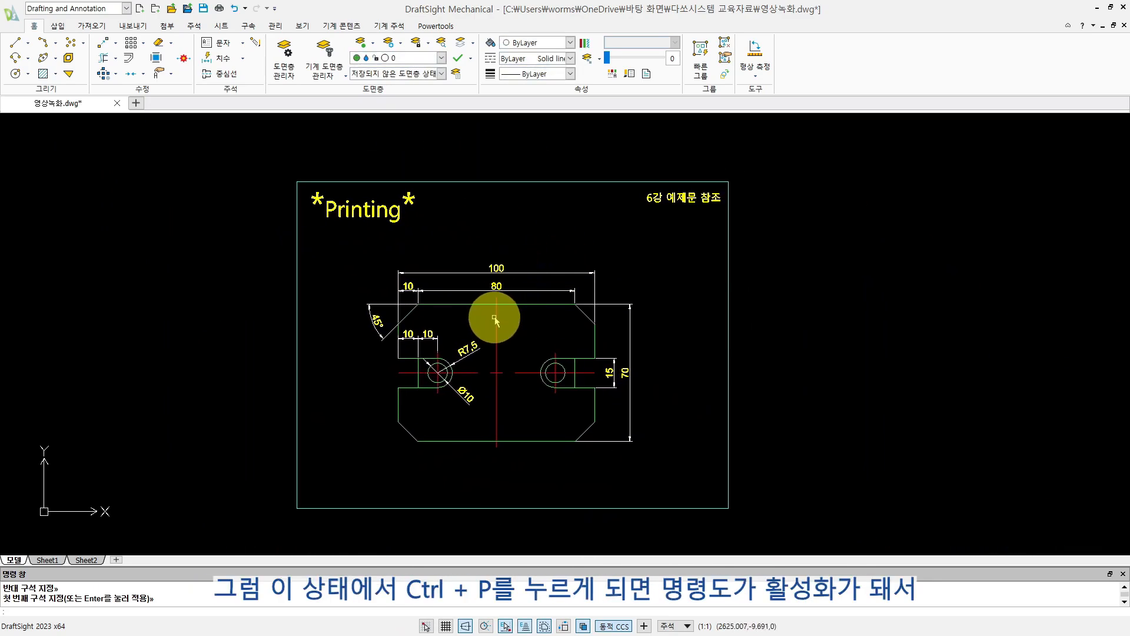
middle_click_drag(499, 318, 517, 319)
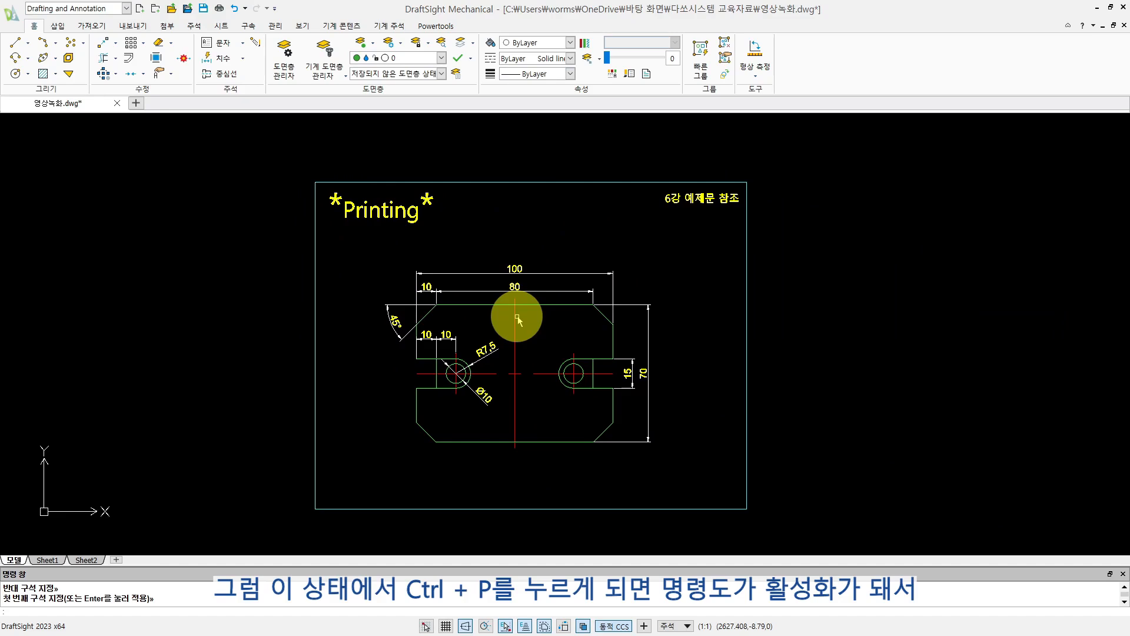
key("ctrl+p")
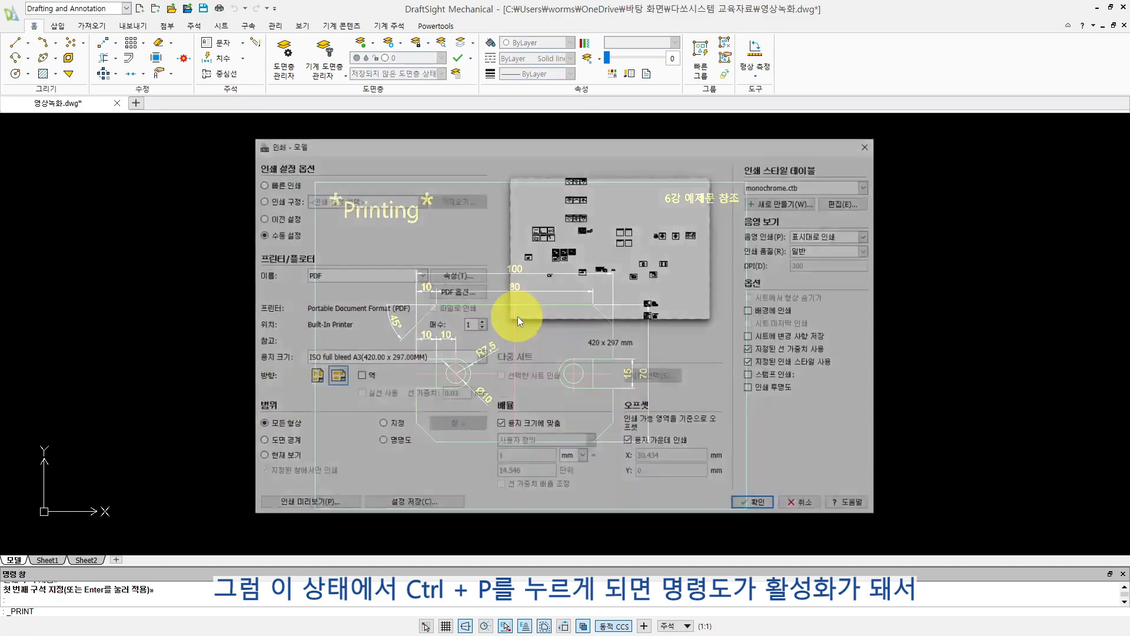
left_click(382, 442)
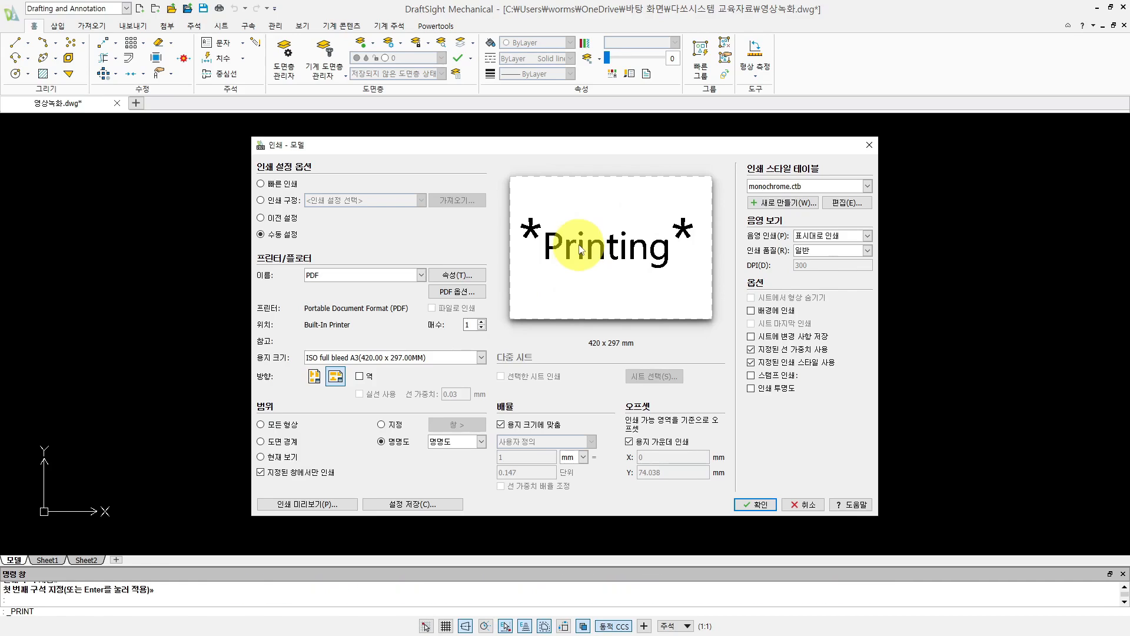
- Set the print range to a specified window around the whole drawing frame, and the paper size to ISO full bleed A3 (297.00 x 420.00MM)
left_click(381, 425)
left_click(303, 173)
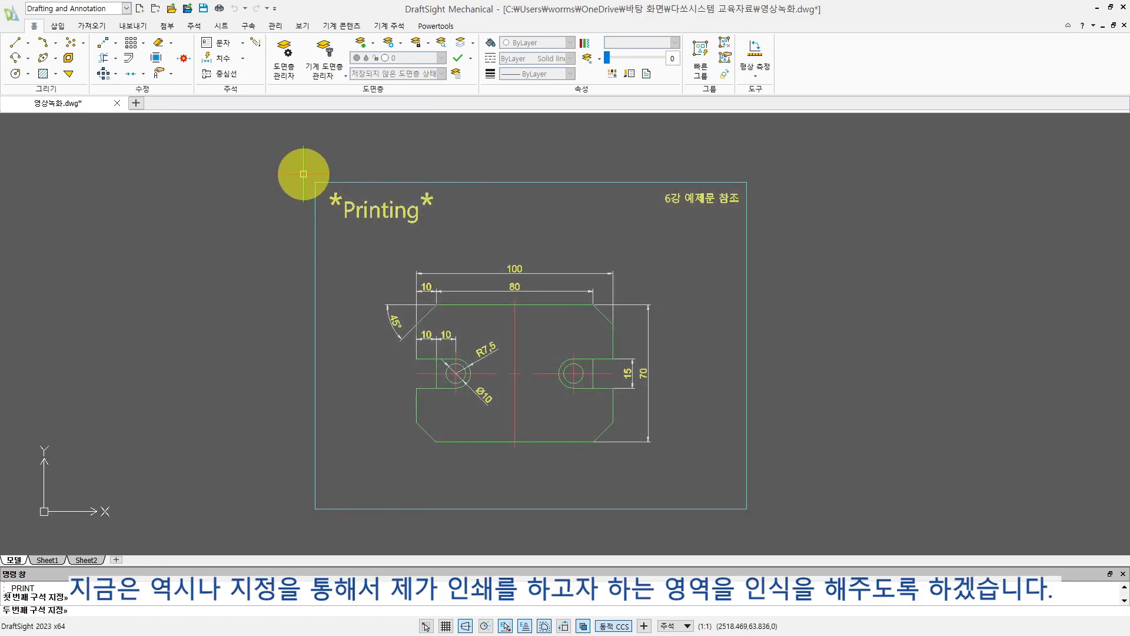
left_click(757, 517)
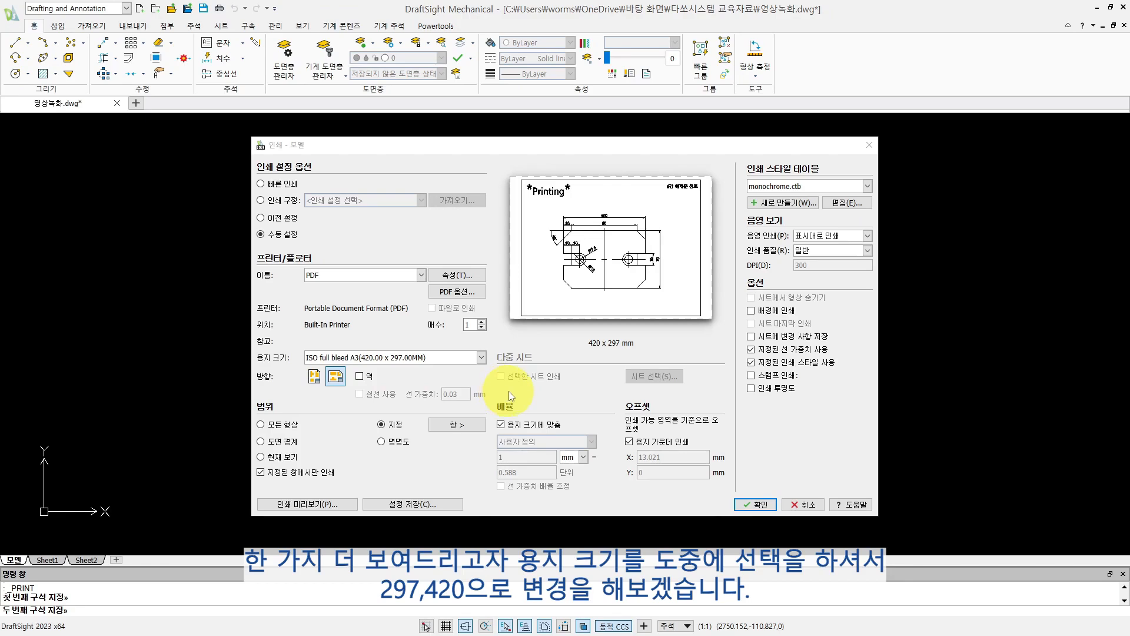
left_click(482, 357)
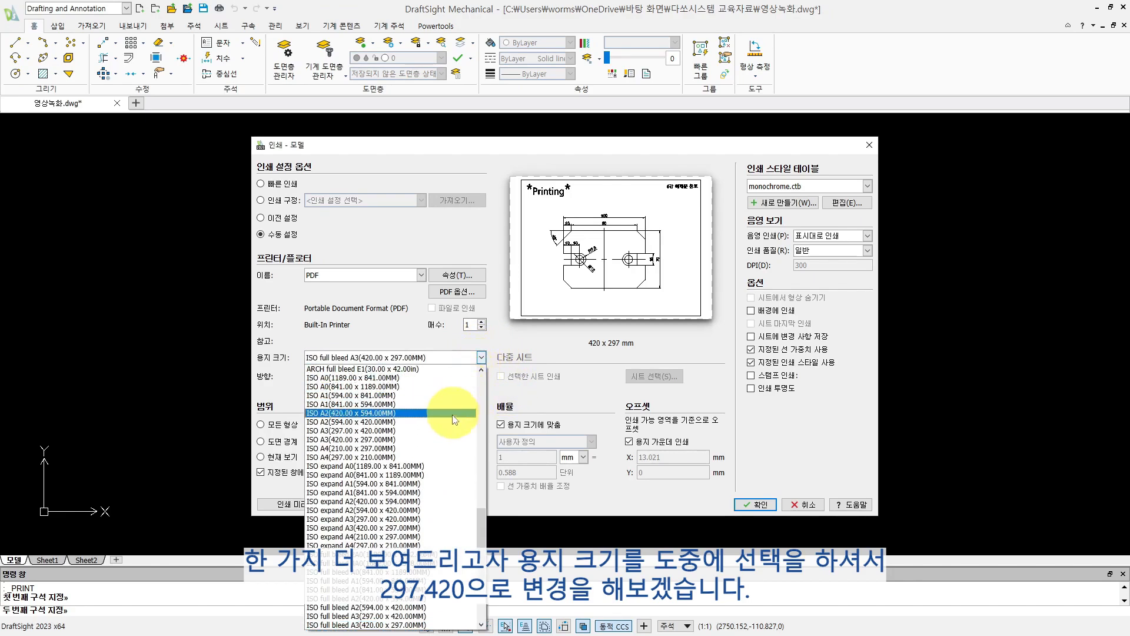
left_click(392, 616)
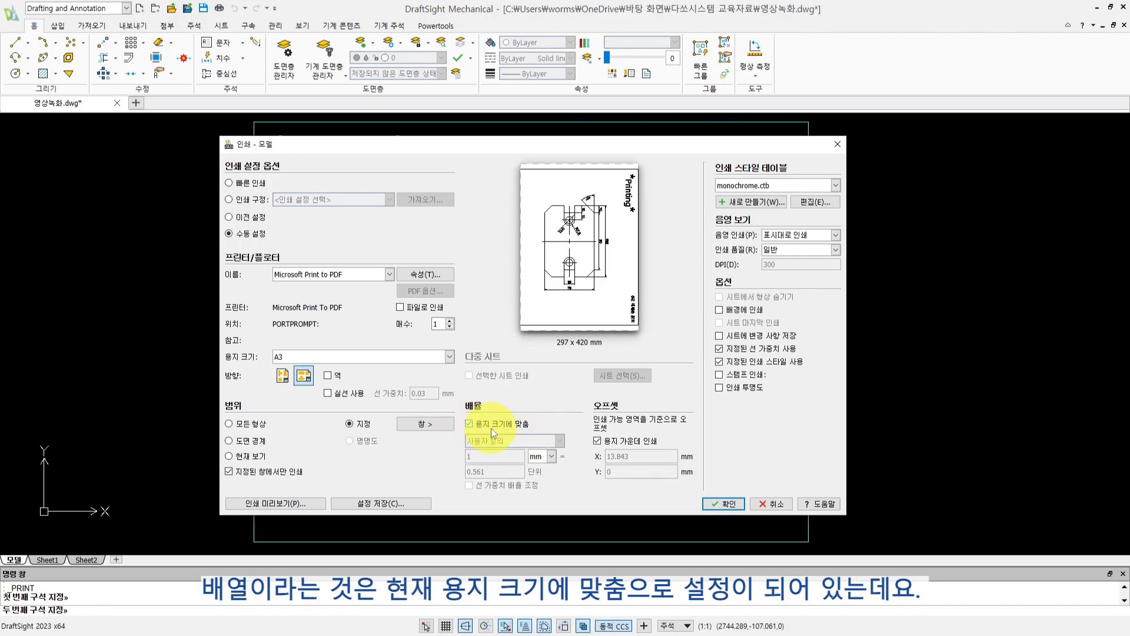
- Try a fixed 1:2 print scale instead of fitting to the paper, and restore the fit to paper size
left_click(469, 424)
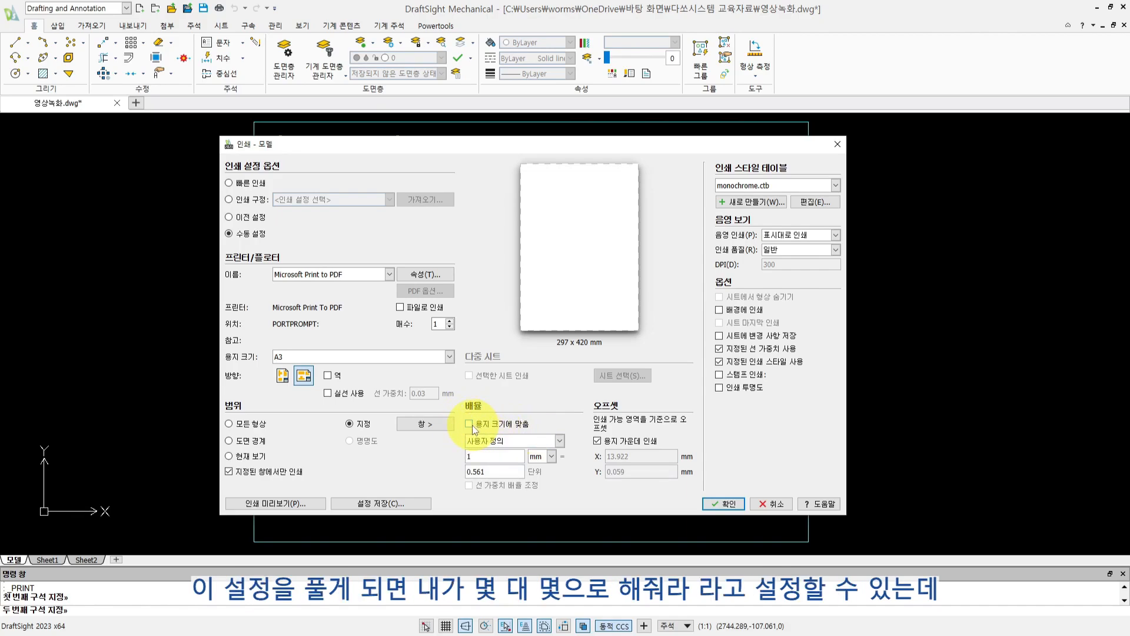
left_click(537, 449)
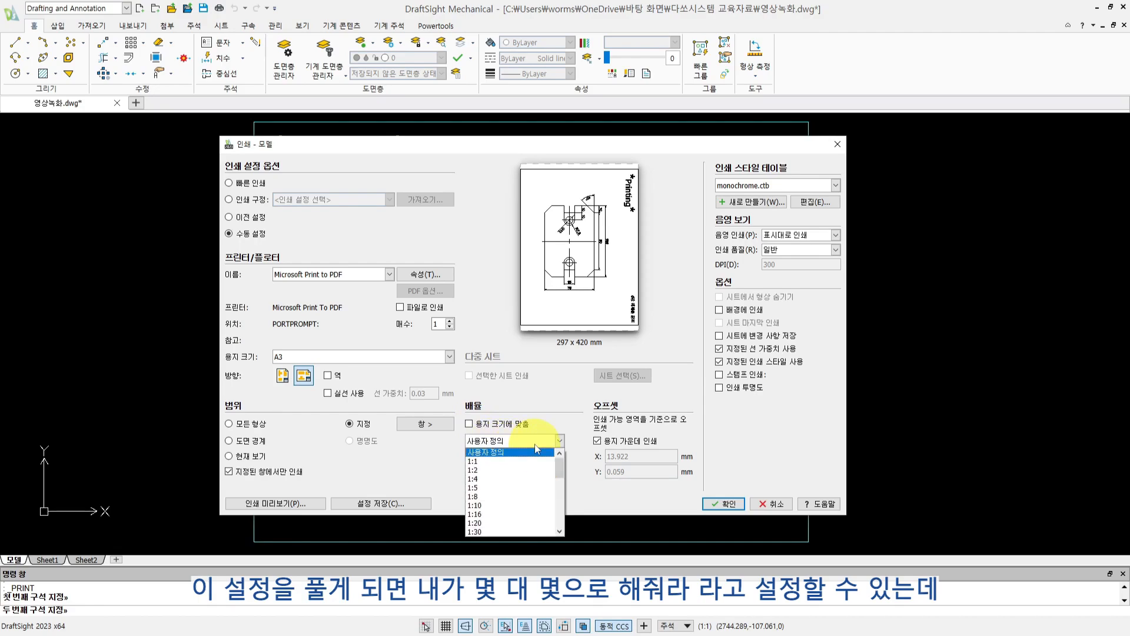
left_click(513, 471)
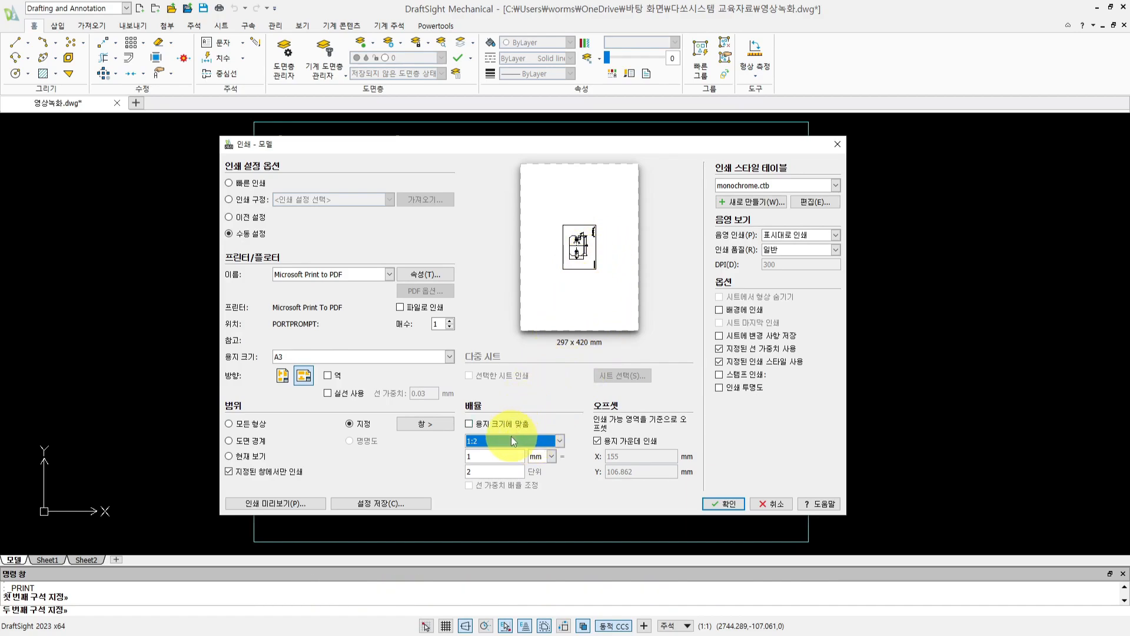
left_click(469, 424)
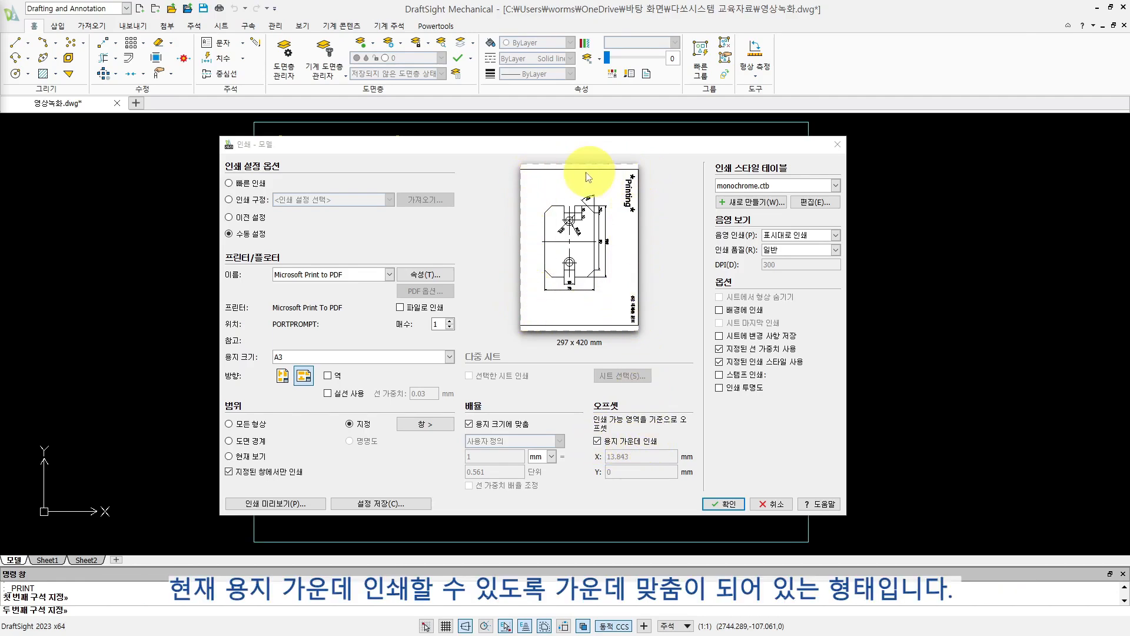
- Try an X print offset of 300 mm without centring, and restore centred printing on the paper
left_click(598, 440)
key("Tab")
type("300")
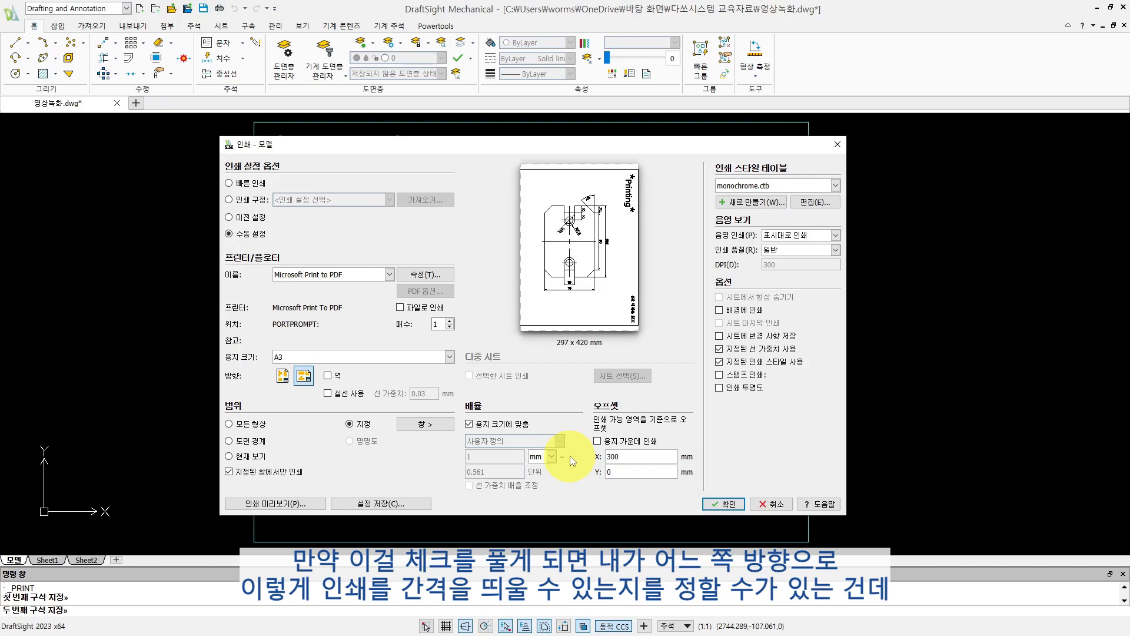
key("Tab")
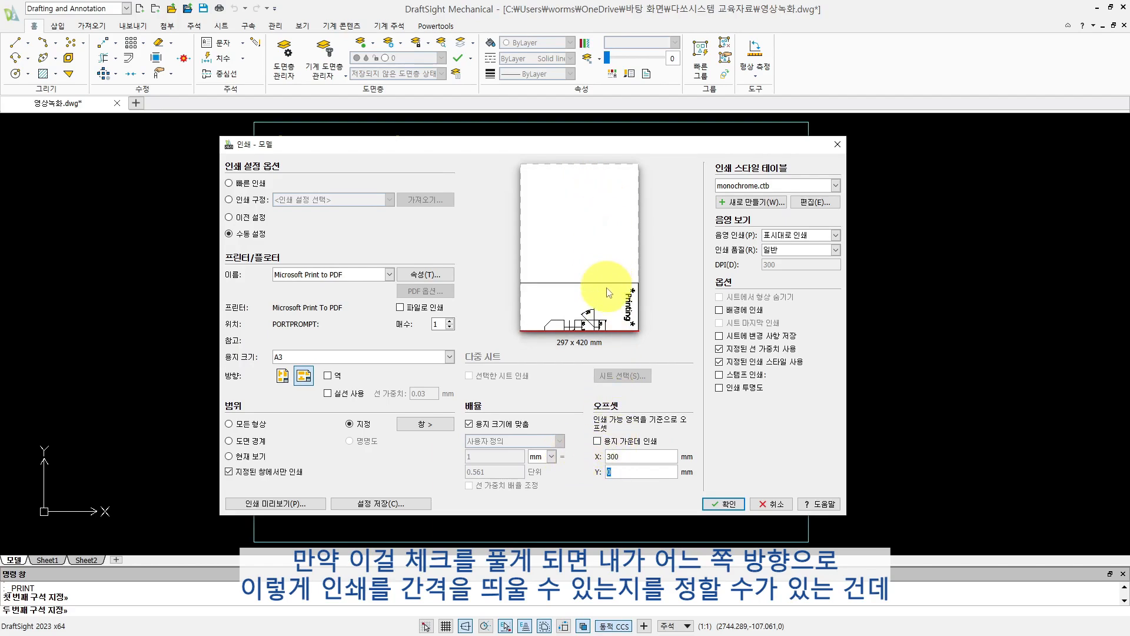
left_click(598, 442)
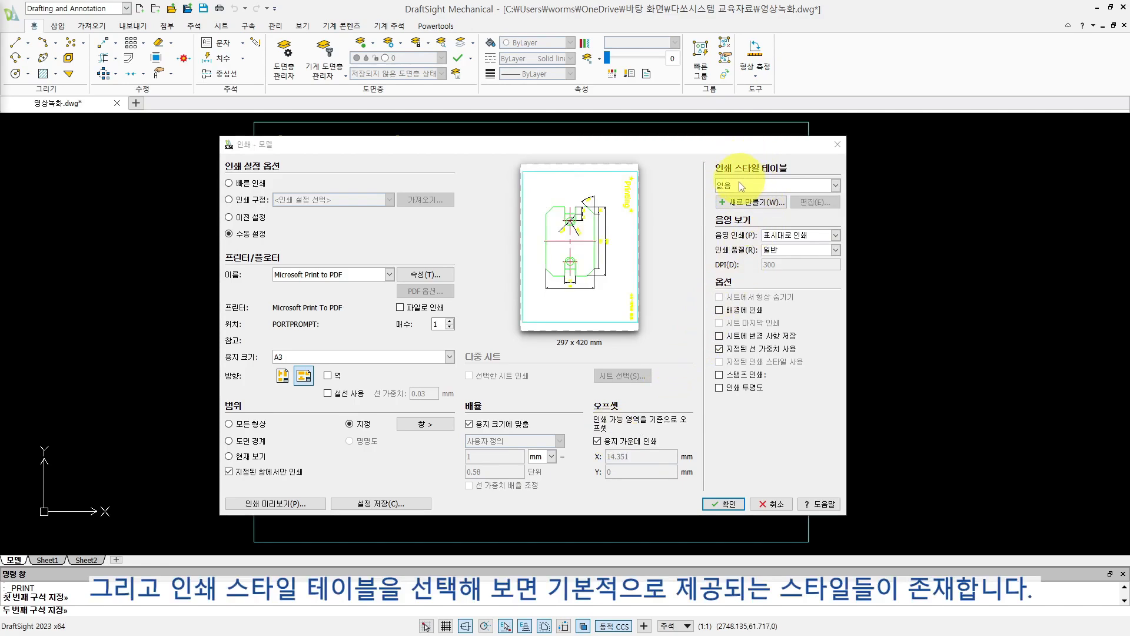
- Review the available print style tables and choose monochrome.ctb
left_click(740, 184)
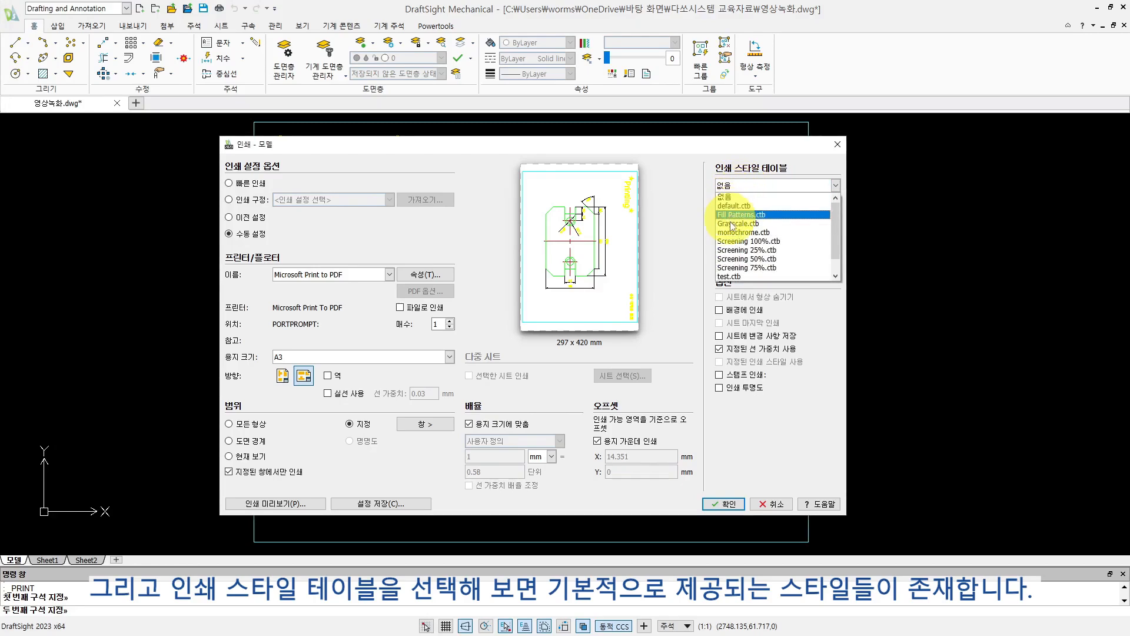
left_click(742, 181)
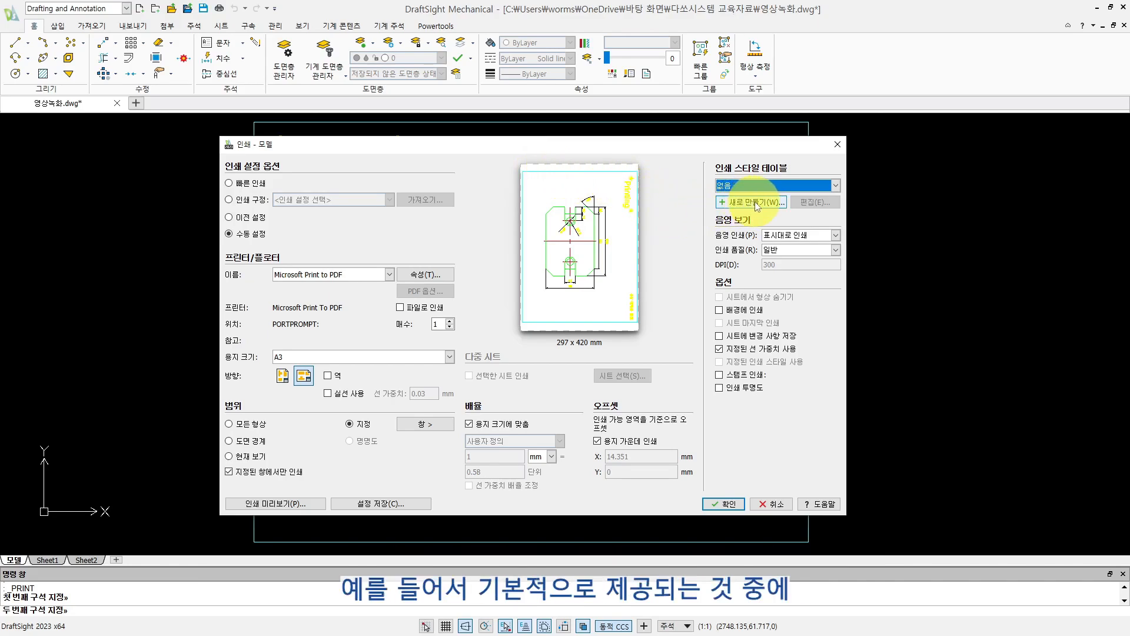
left_click(762, 184)
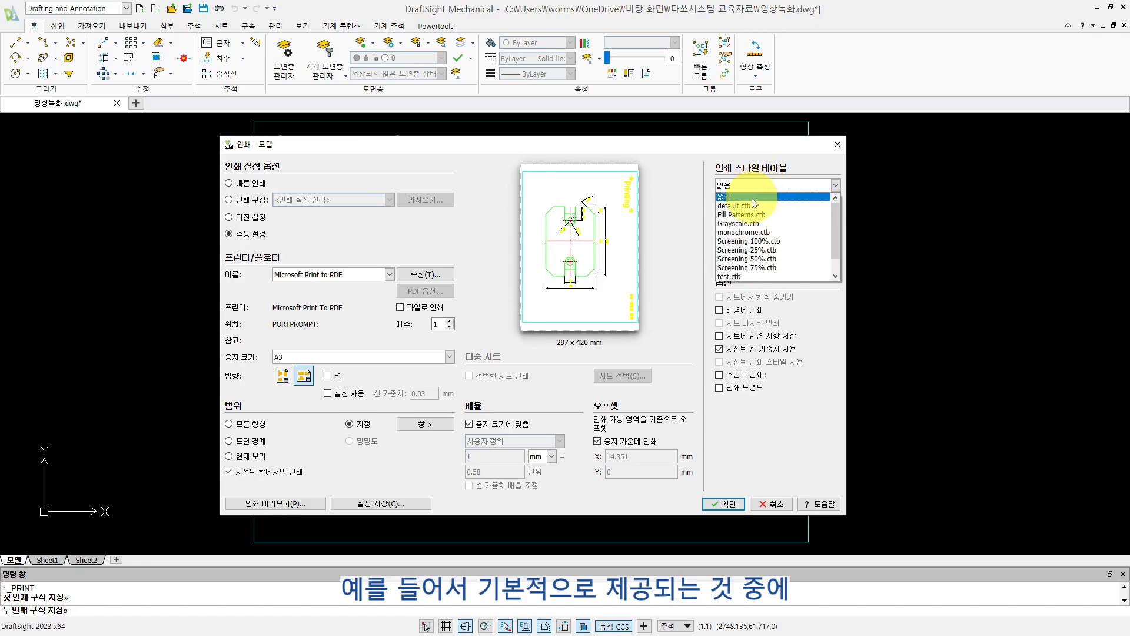
left_click(738, 233)
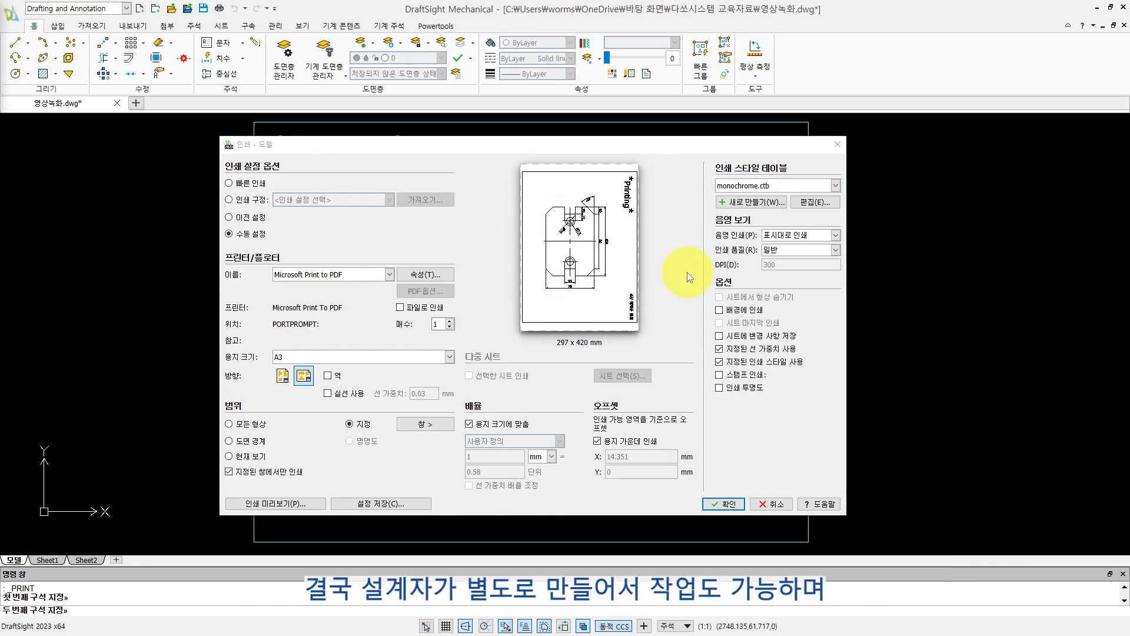
- Create a new print style table named test3
left_click(754, 203)
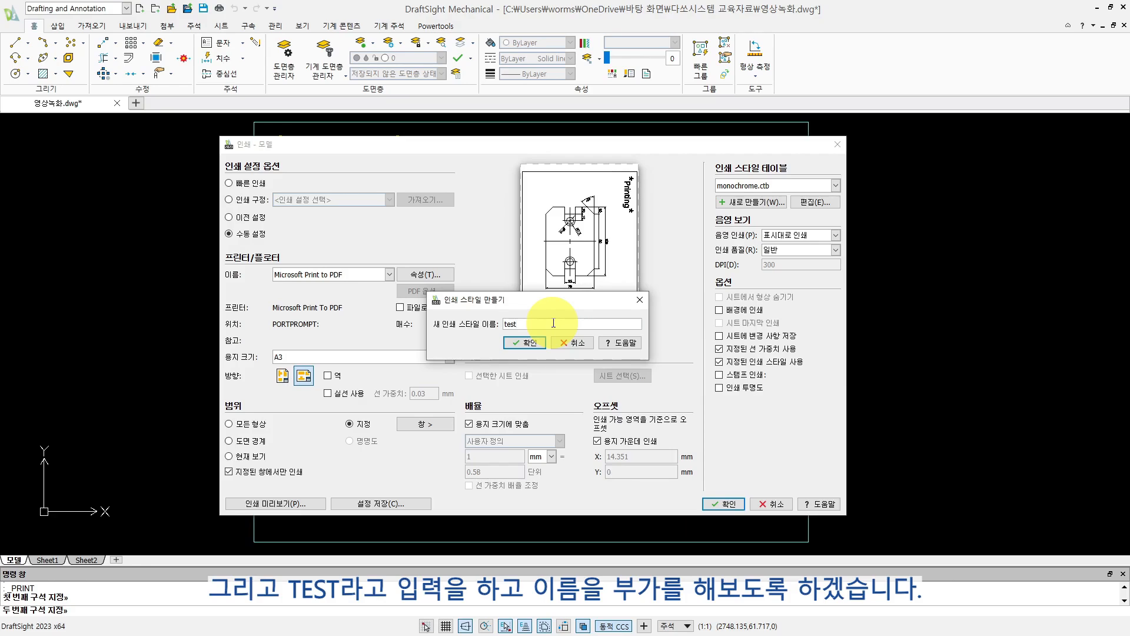
left_click(533, 345)
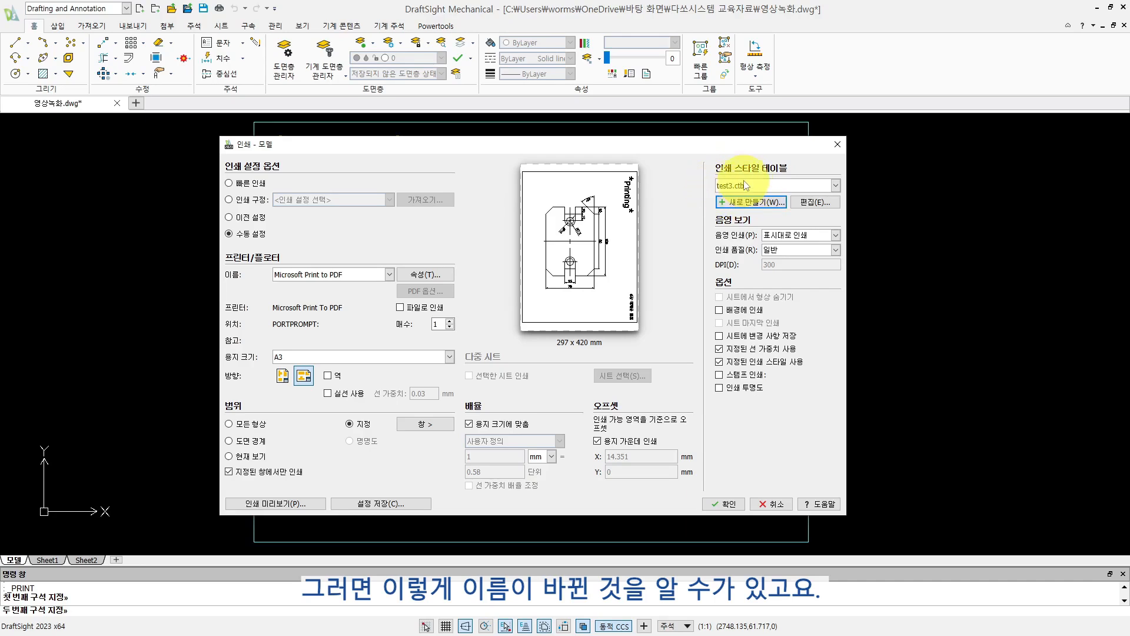
- Try printing colour 1 in black with a 0.2500 mm line weight in the test3.ctb style table, and discard the edits
left_click(815, 202)
left_click(303, 313)
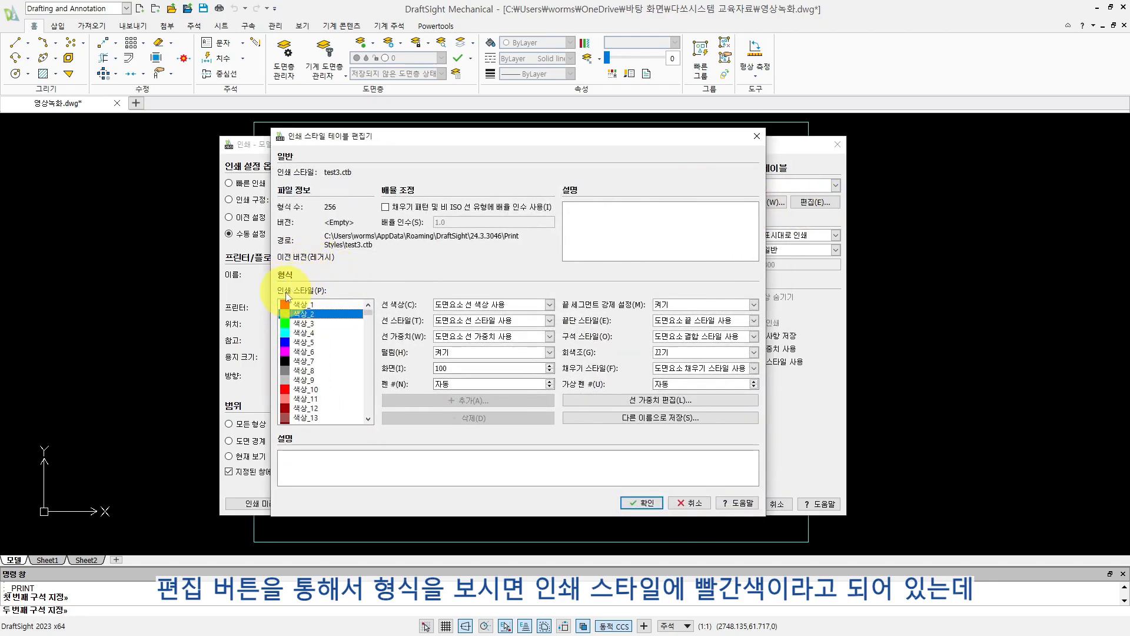
left_click(305, 304)
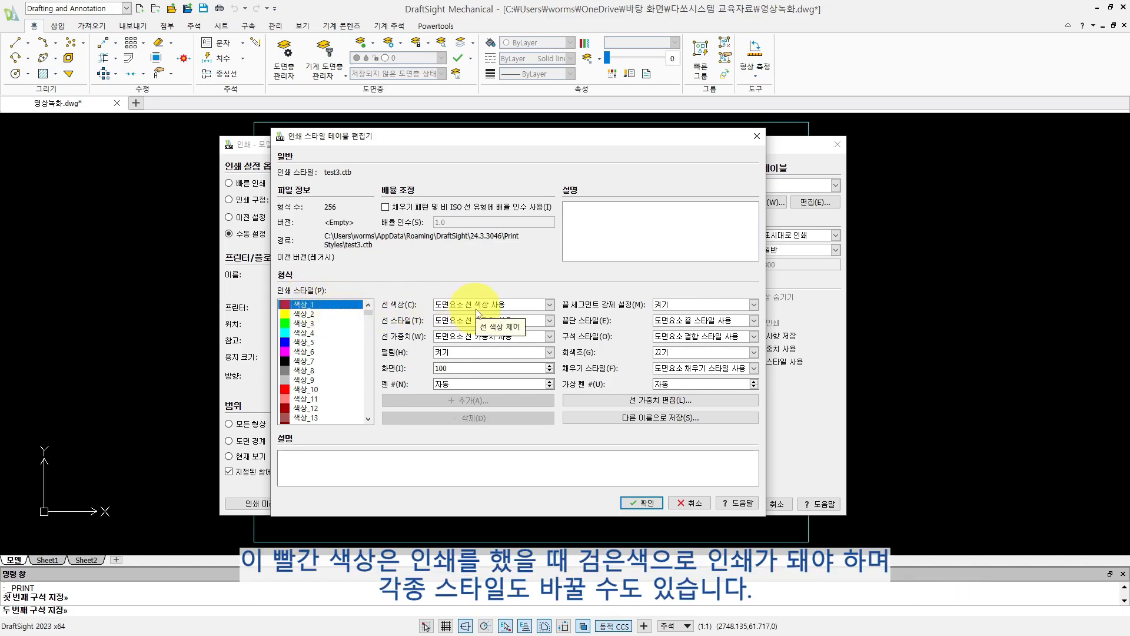
left_click(480, 305)
left_click(465, 327)
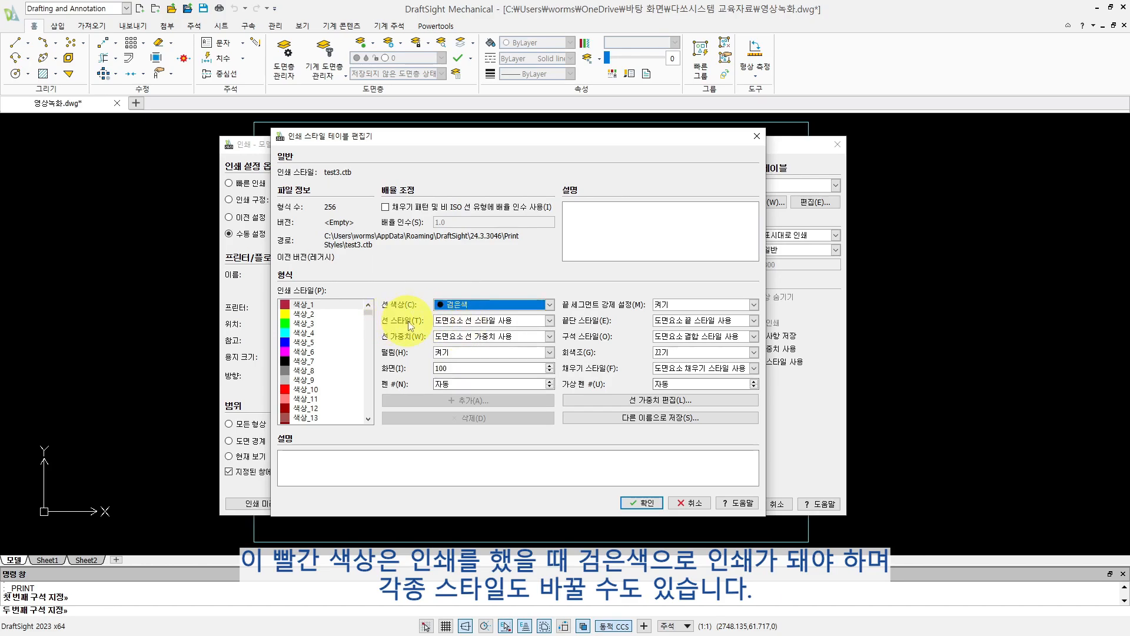
left_click(472, 337)
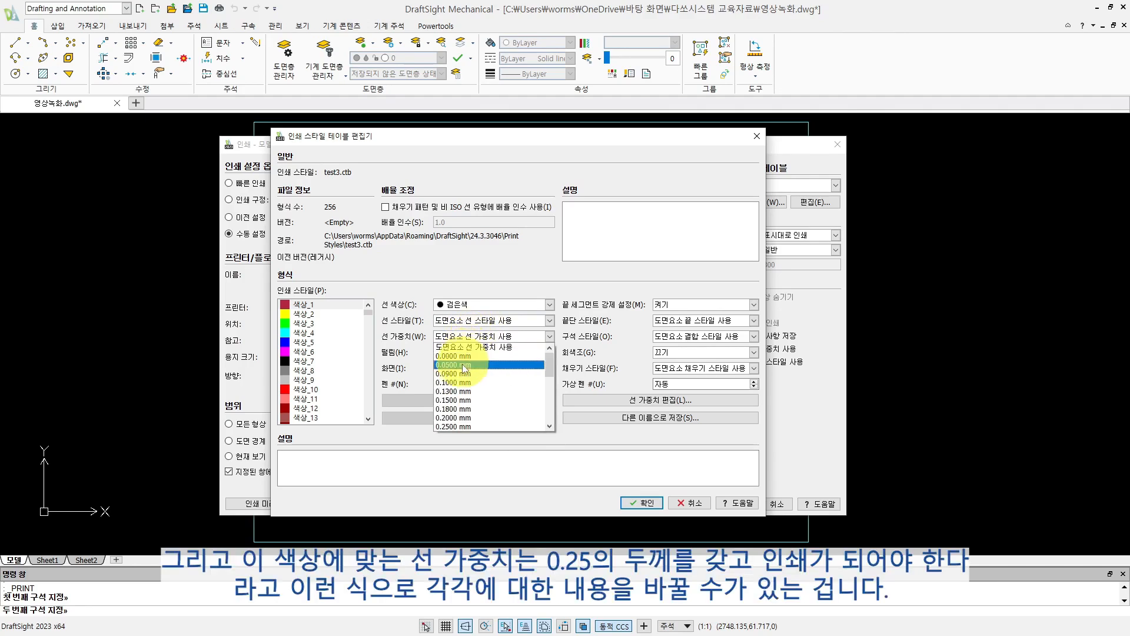
left_click(453, 426)
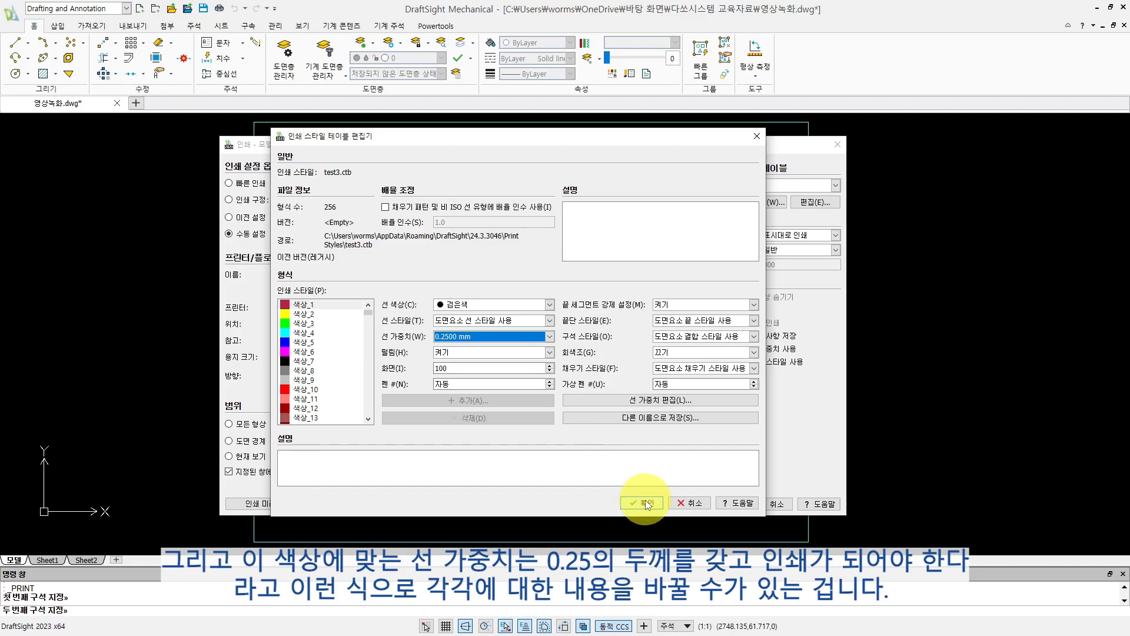
left_click(687, 504)
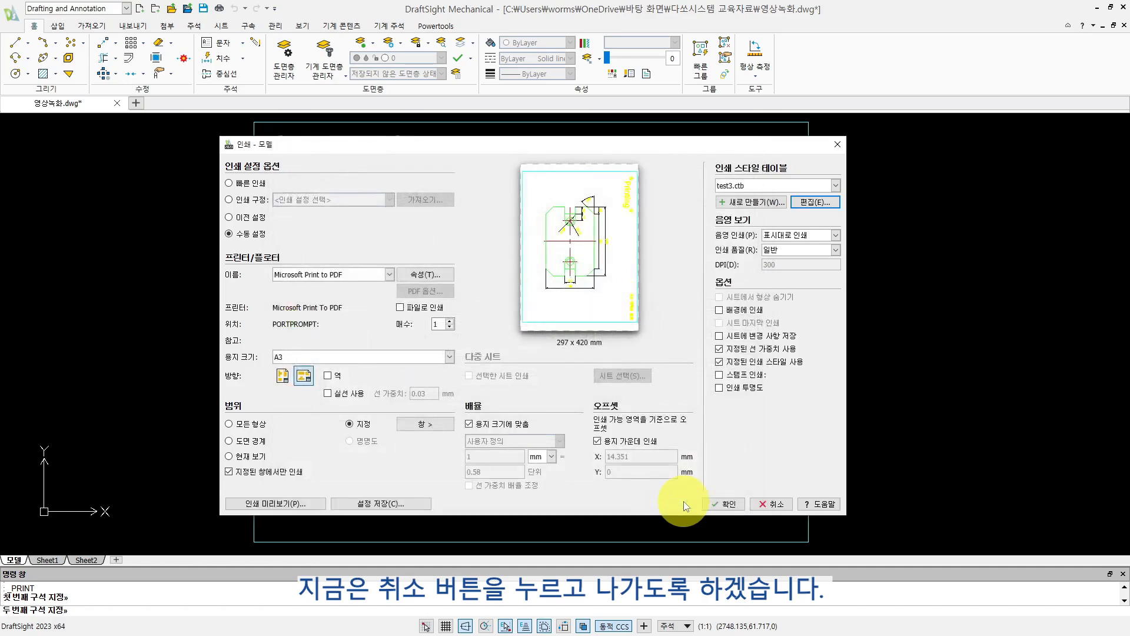
- Set the print style table to monochrome.ctb
left_click(825, 189)
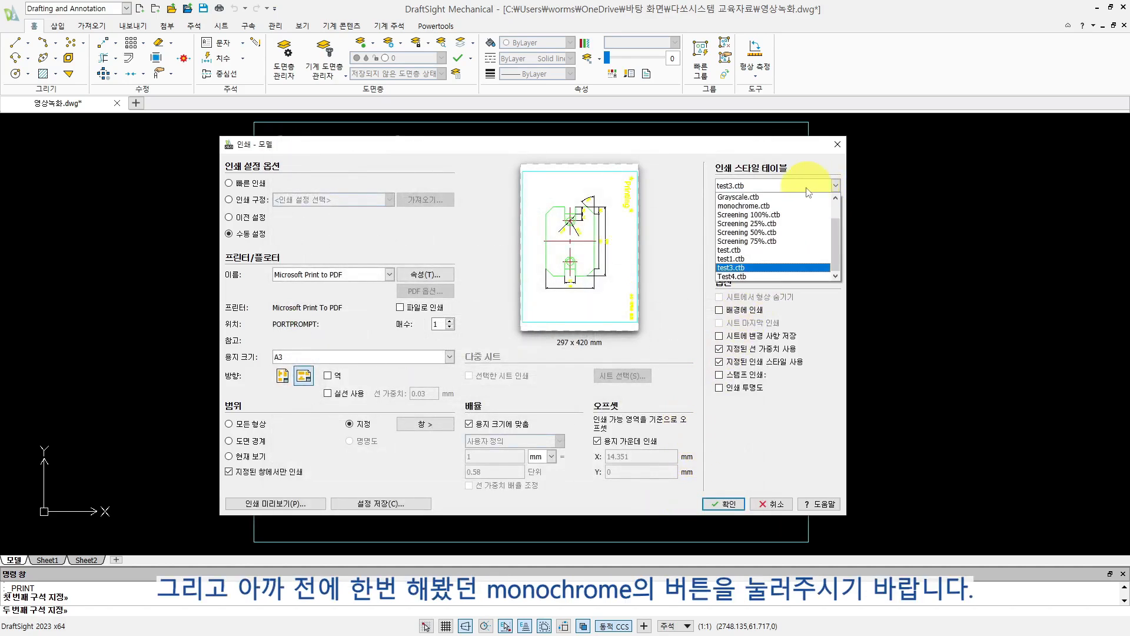
scroll(783, 203, "up", 1)
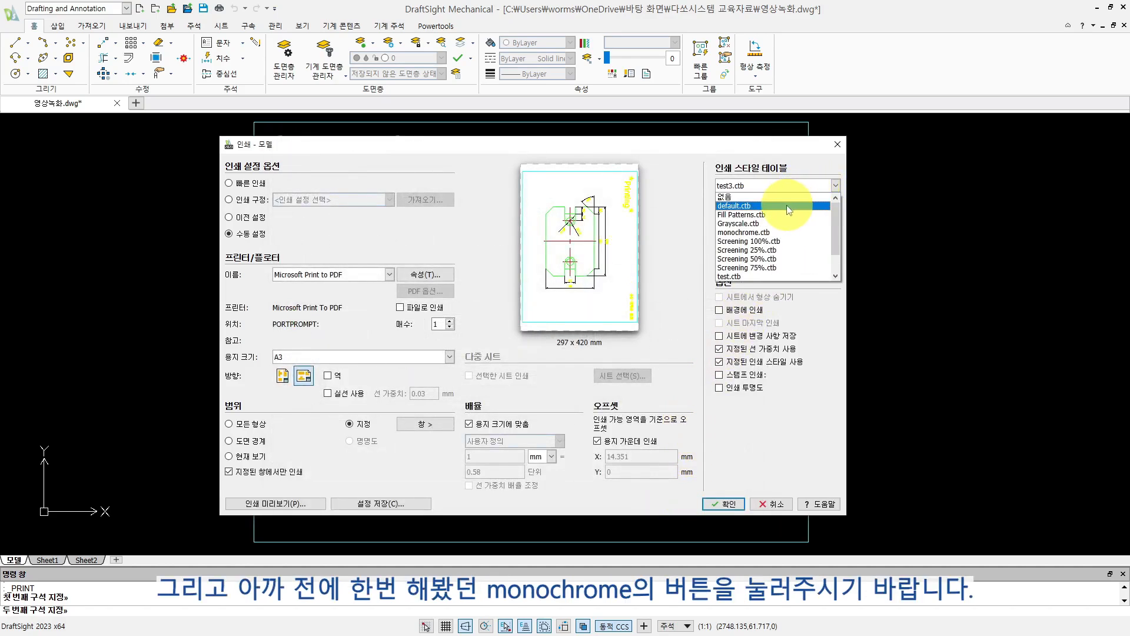
left_click(738, 232)
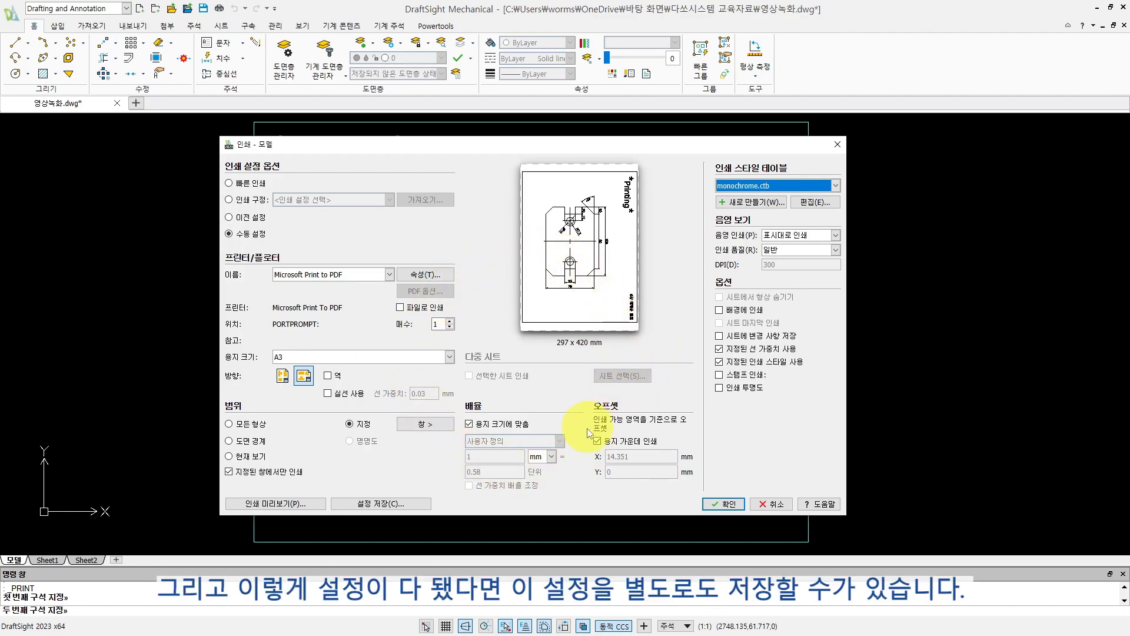
- Save the print settings as the configuration file 인쇄 설정.cfg in the 인쇄 folder, and close the folder window
left_click(384, 505)
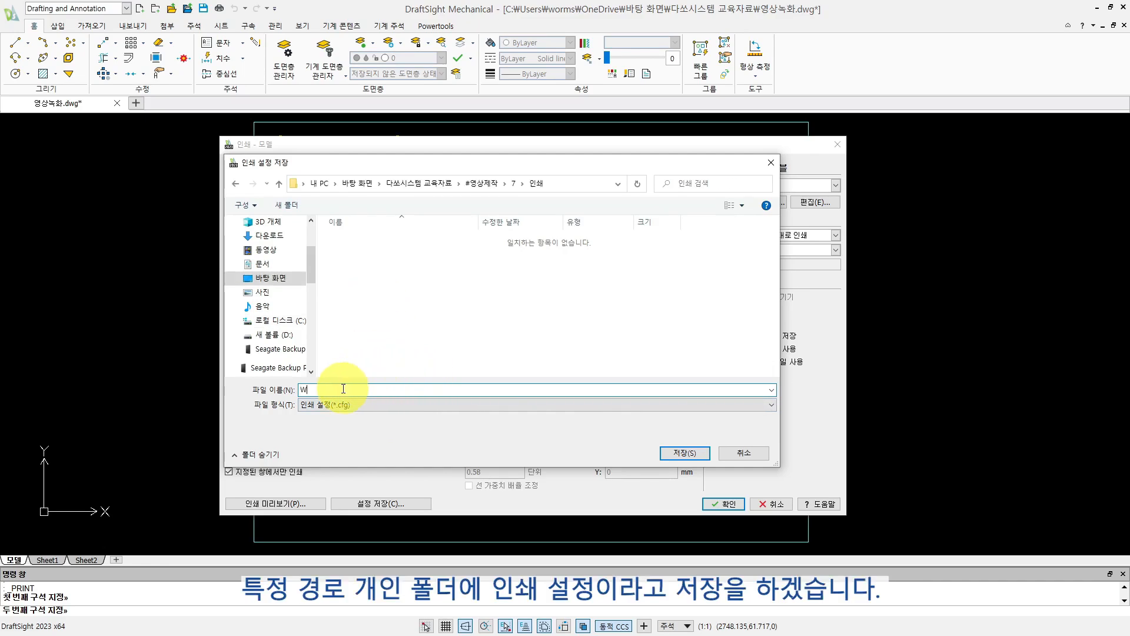
key("BackSpace")
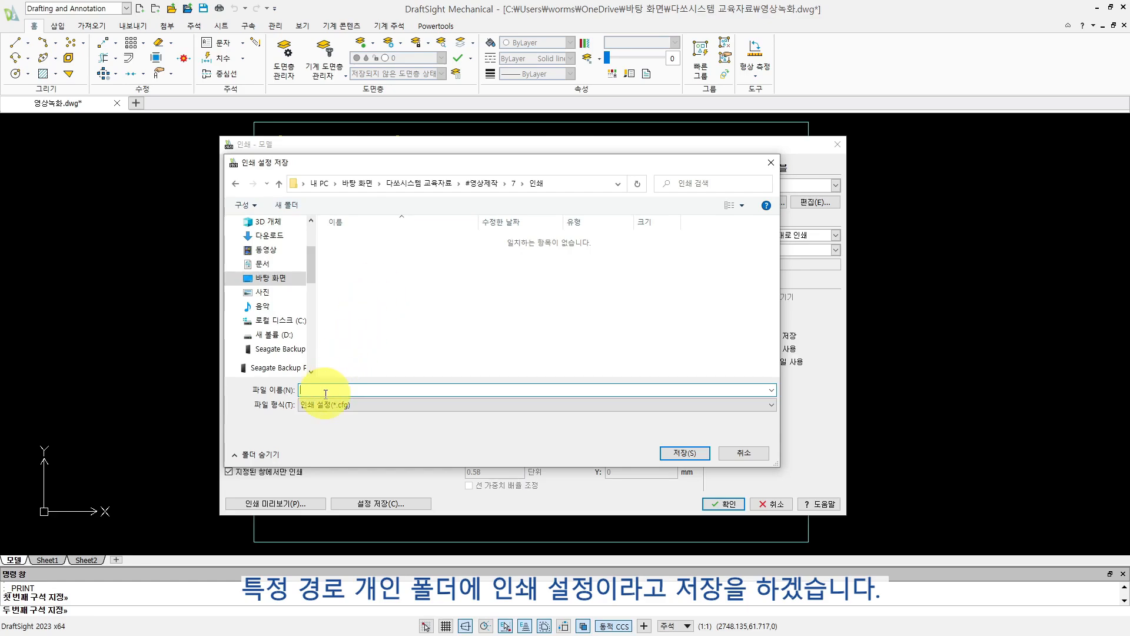
left_click(687, 453)
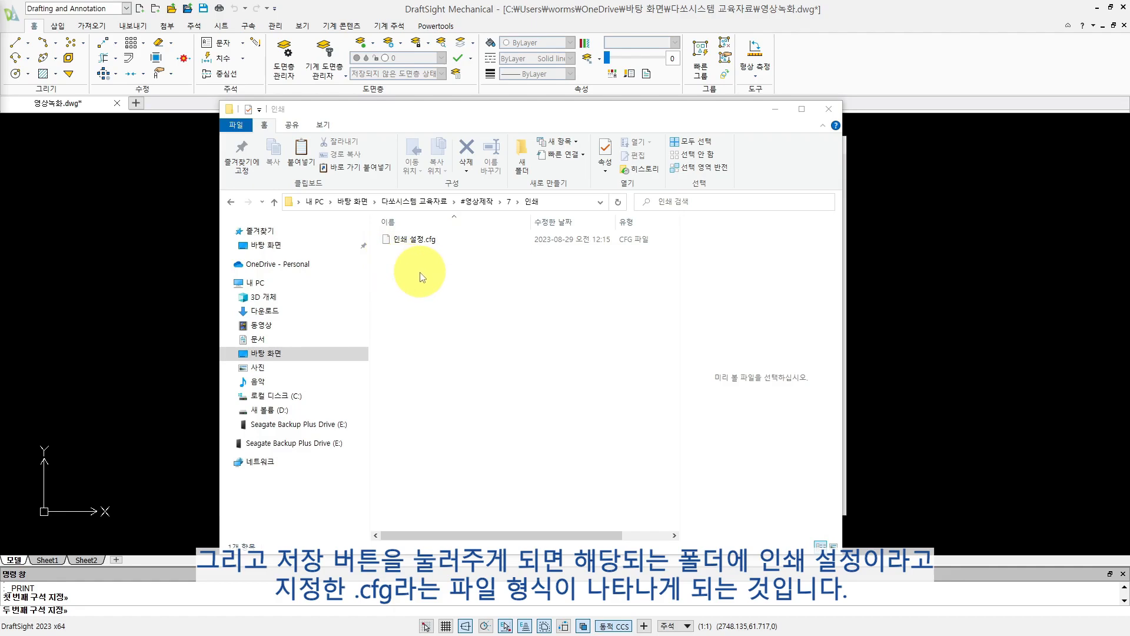
left_click(829, 109)
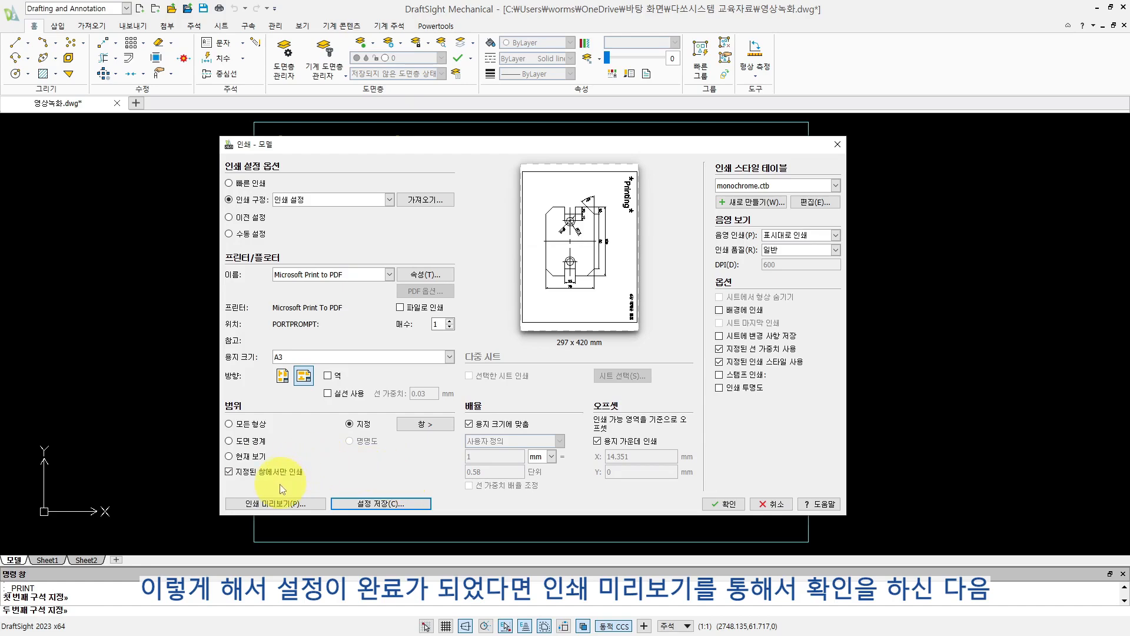
- Preview the A3 print and output it from the preview as a PDF document
left_click(285, 505)
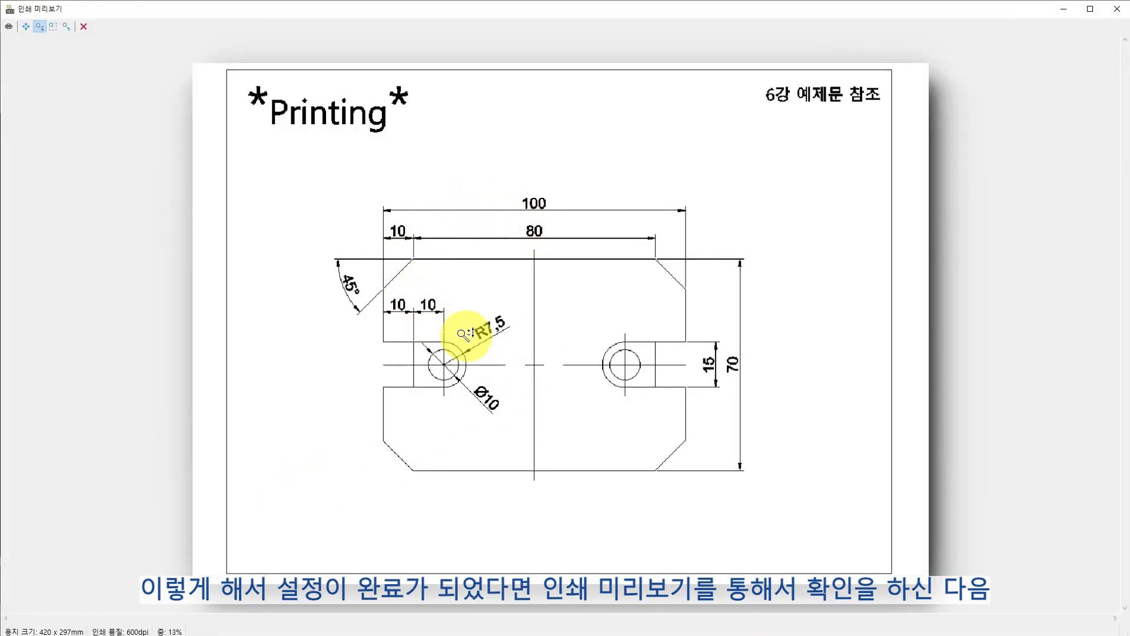
left_click(13, 27)
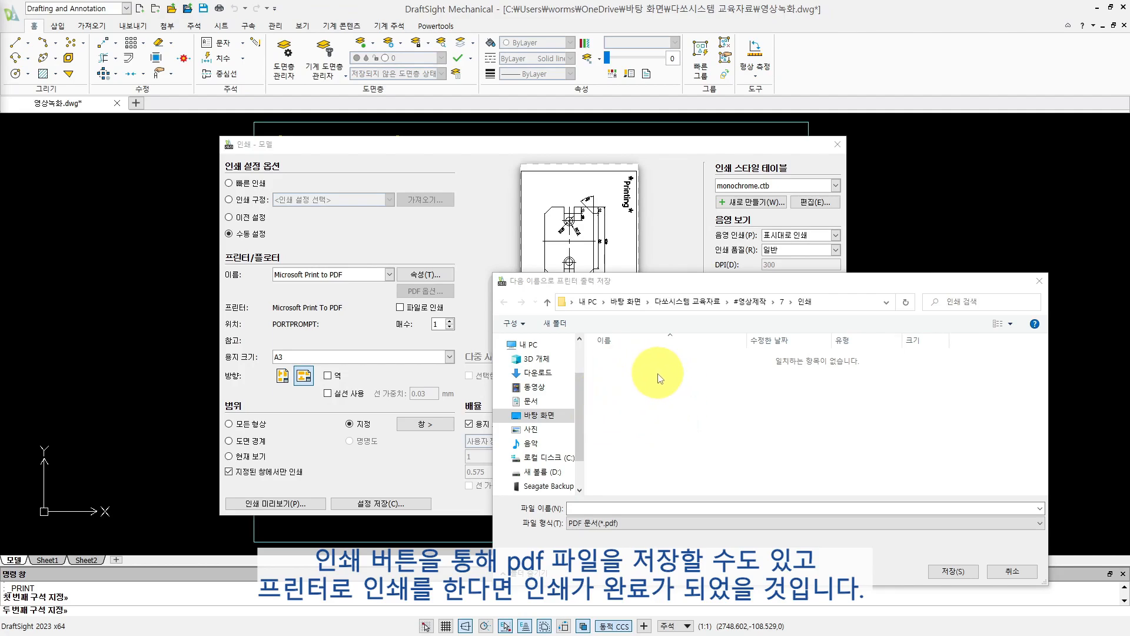
left_click(310, 418)
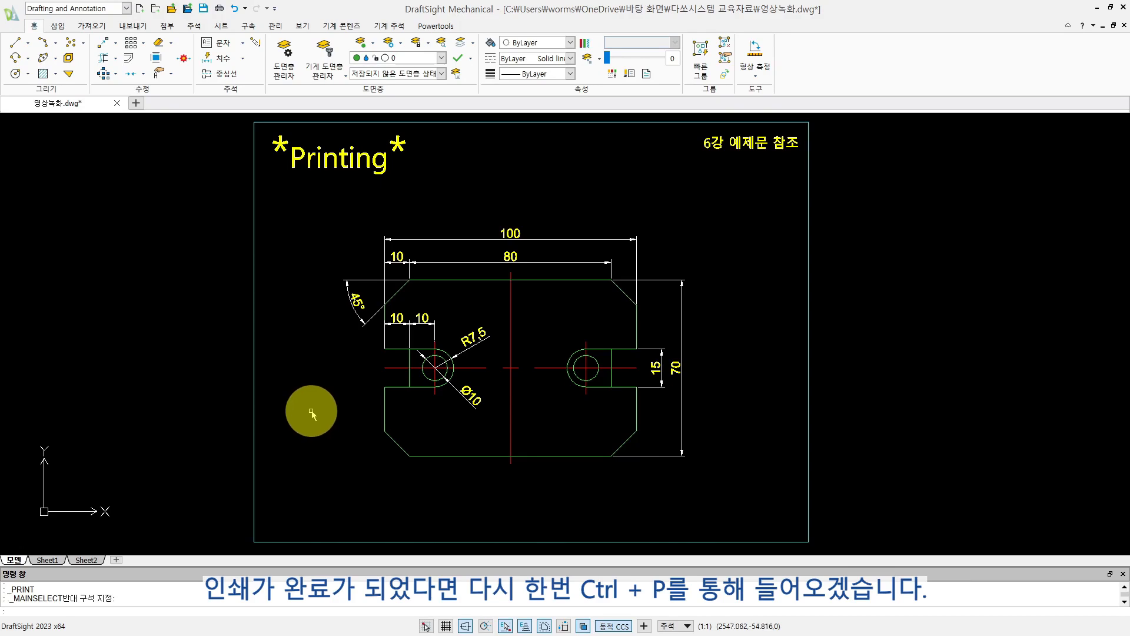
- Compare the previous settings, saved print configuration and quick print options for a new print, and cancel without printing
key("ctrl+p")
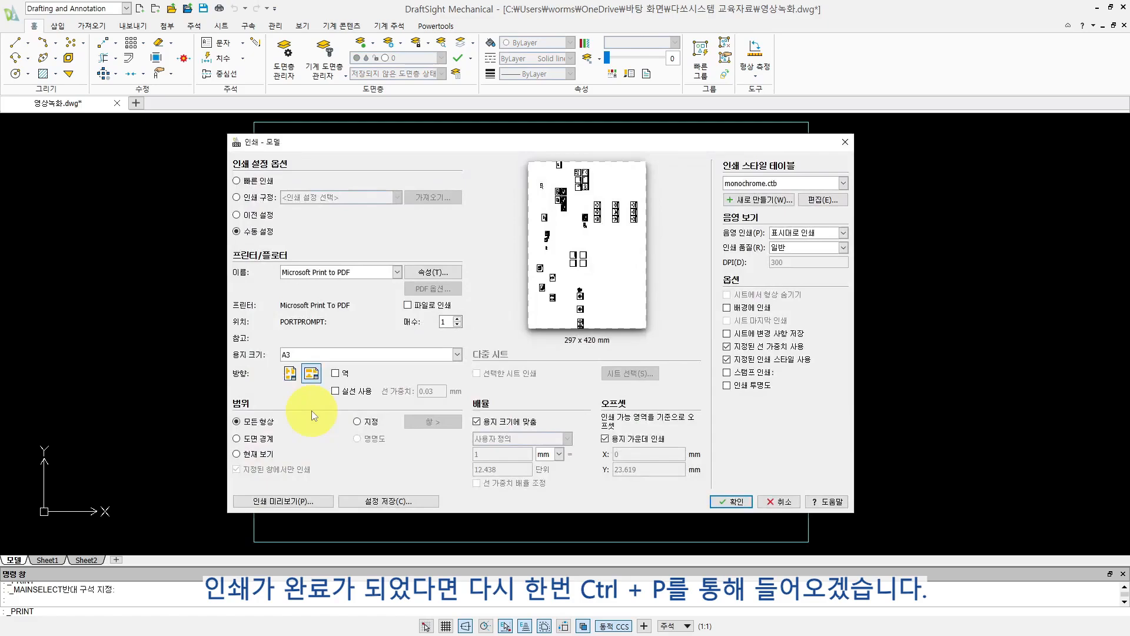
left_click(250, 217)
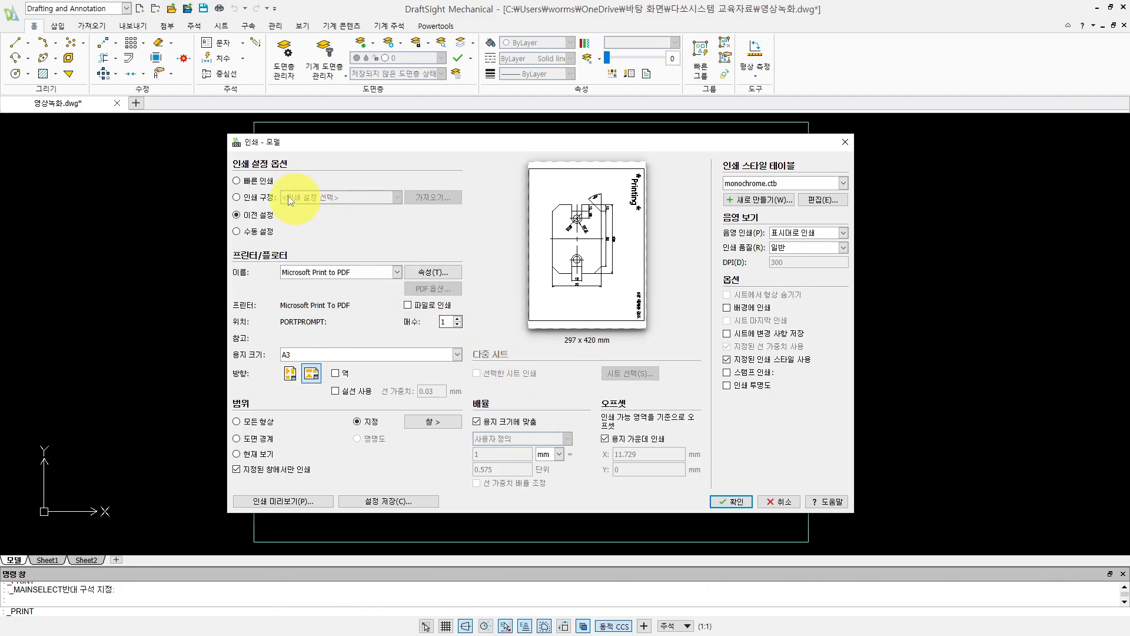
left_click(253, 200)
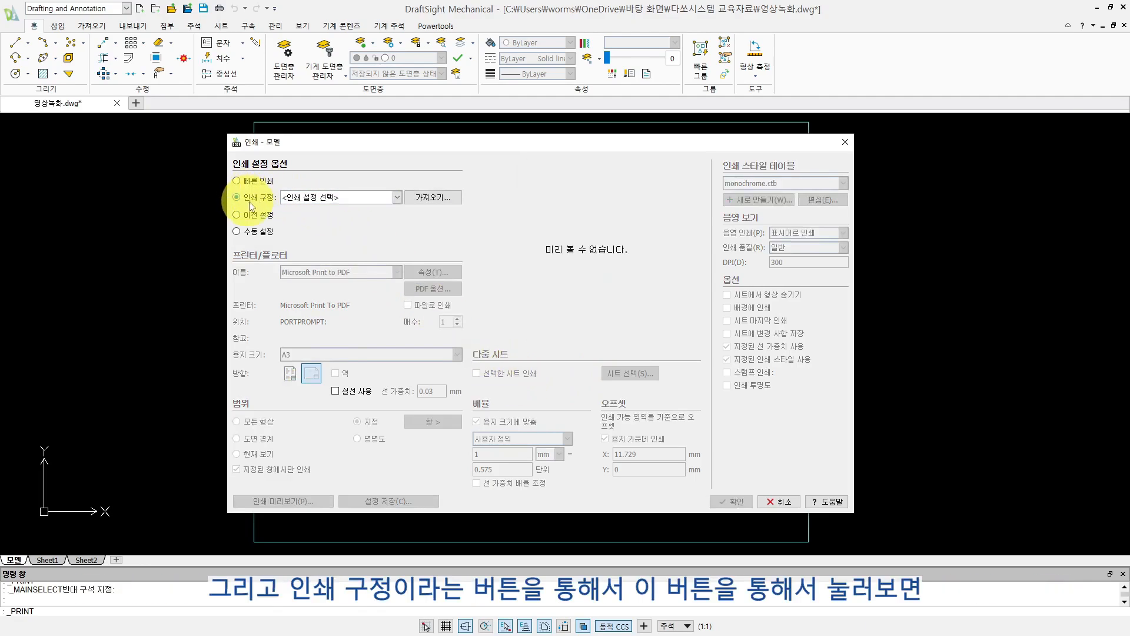
left_click(397, 199)
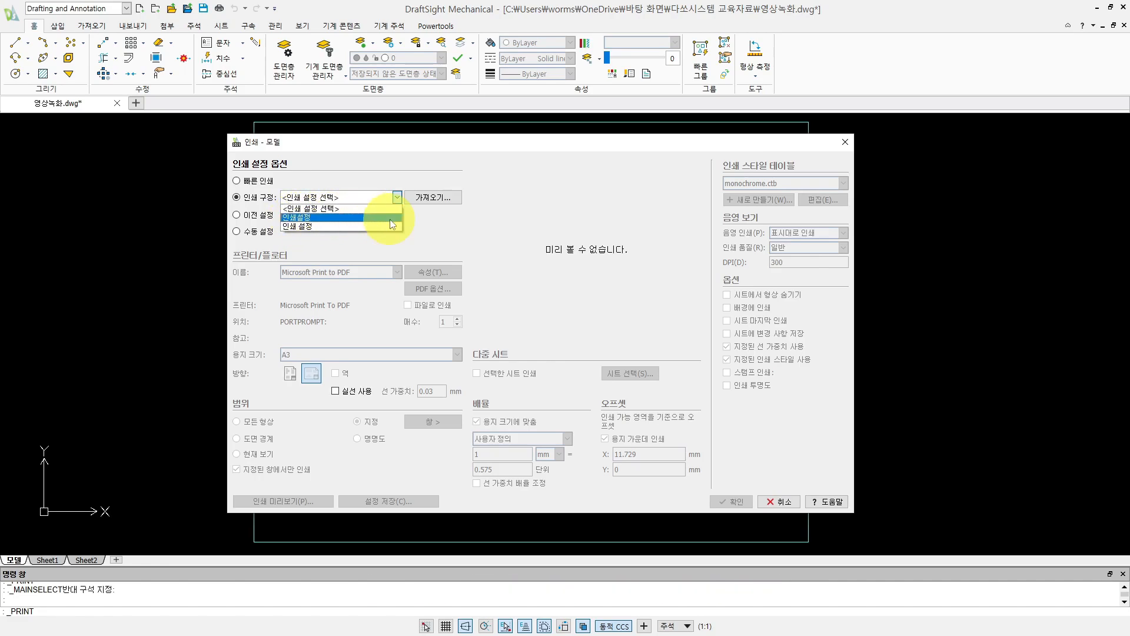
left_click(422, 226)
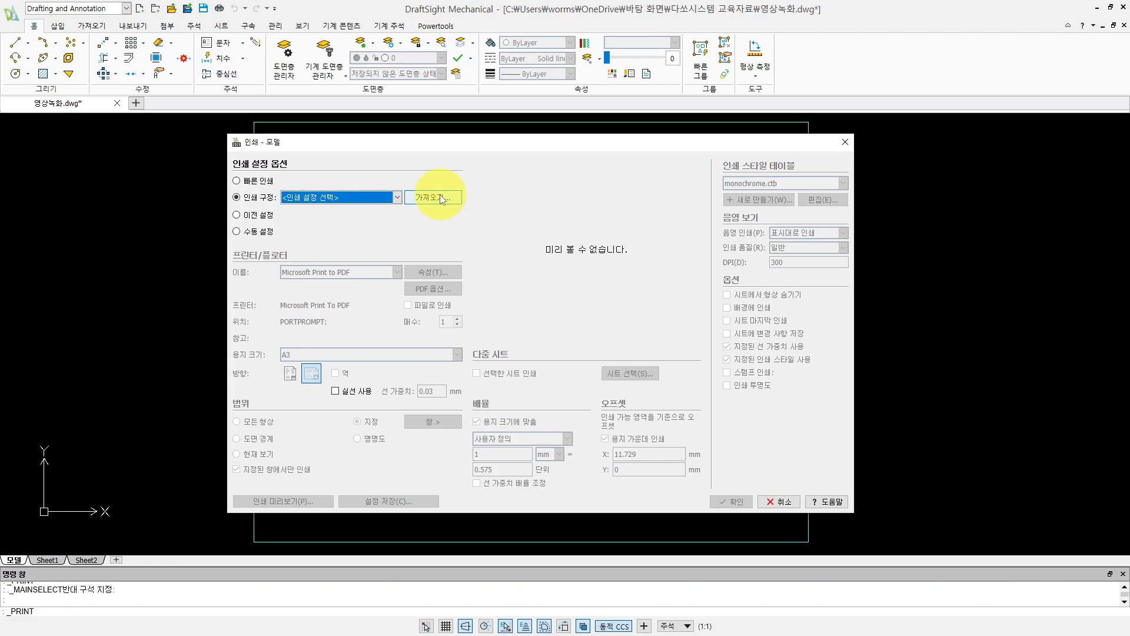
left_click(256, 184)
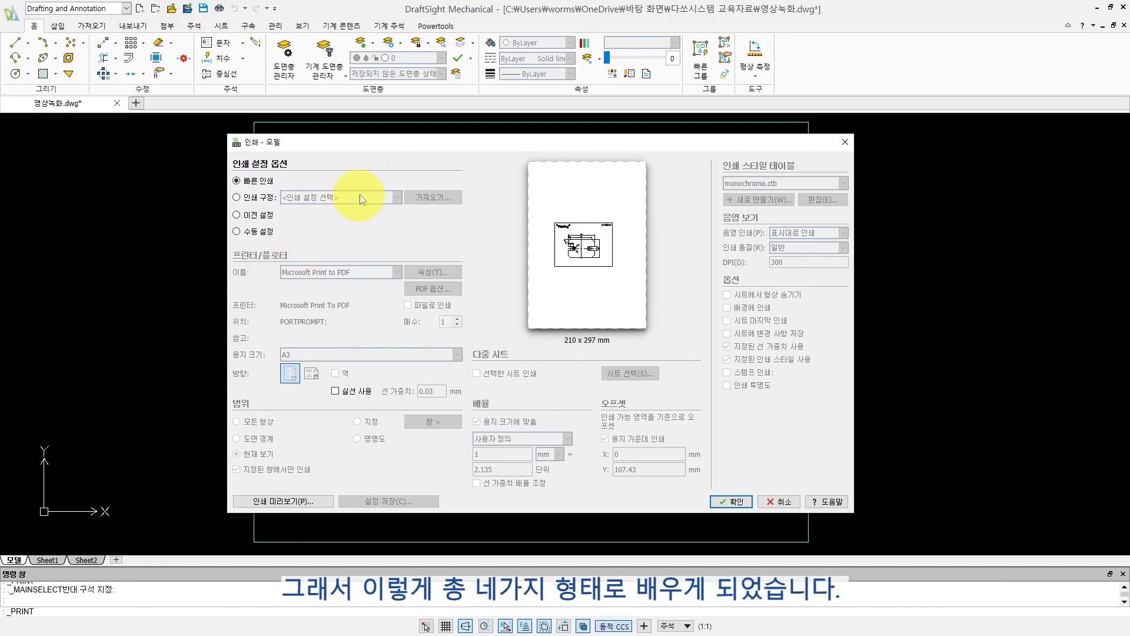
mouse_move(385, 148)
left_mouse_down()
mouse_move(416, 150)
mouse_move(367, 159)
mouse_move(371, 148)
left_mouse_up()
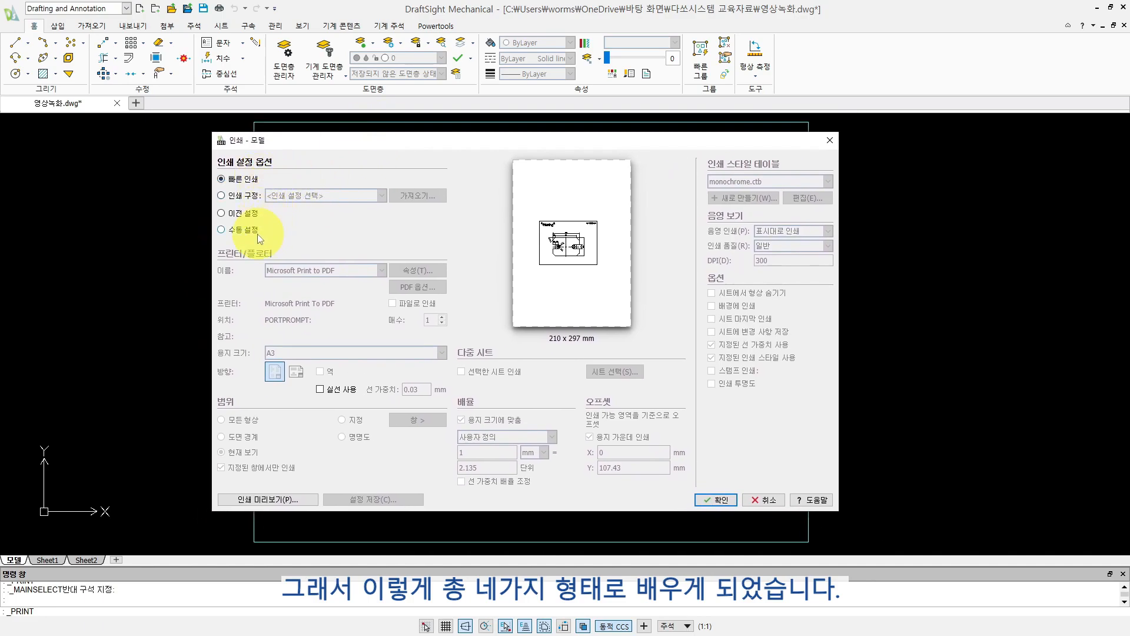
key("Escape")
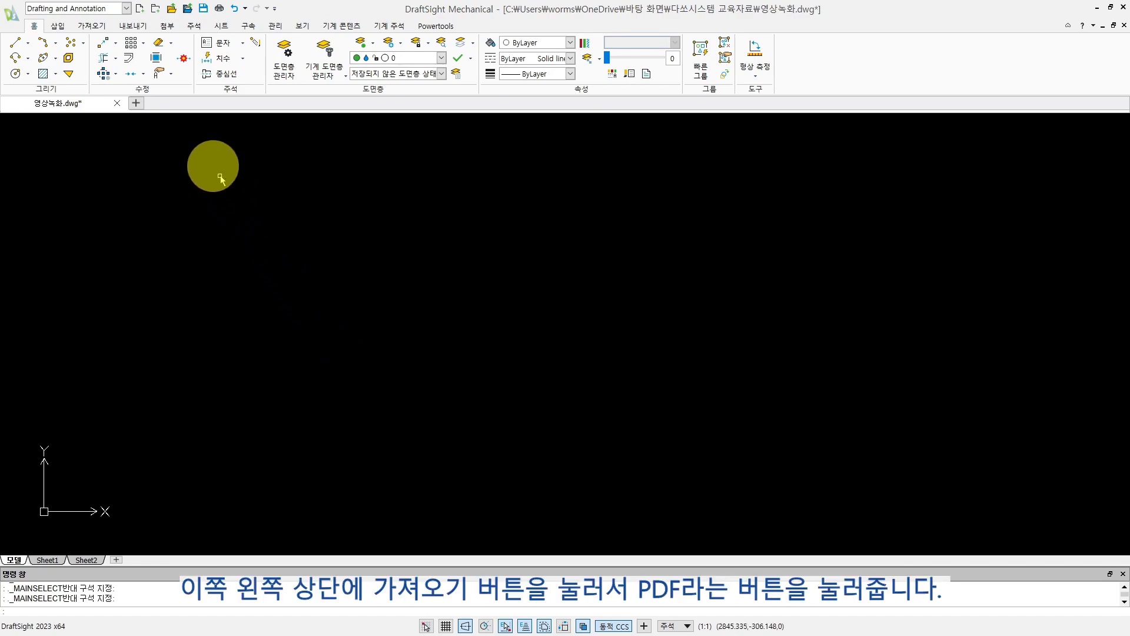
- Import 인쇄물.pdf as a block at scale 1 and angle 0, placing it in an empty area of the model
left_click(93, 26)
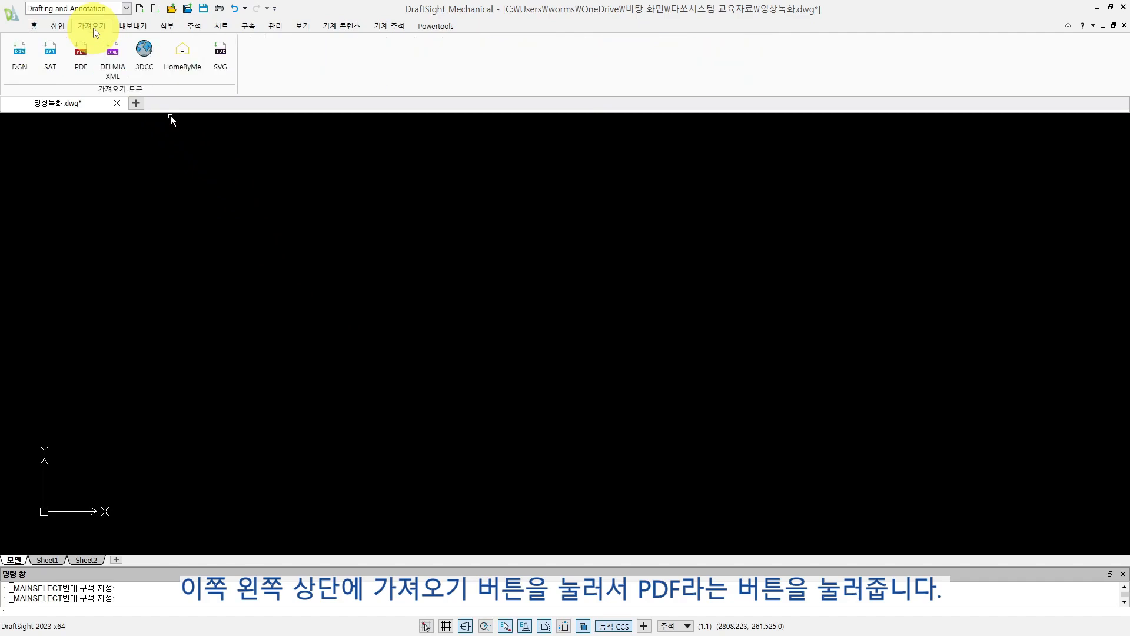
left_click(81, 56)
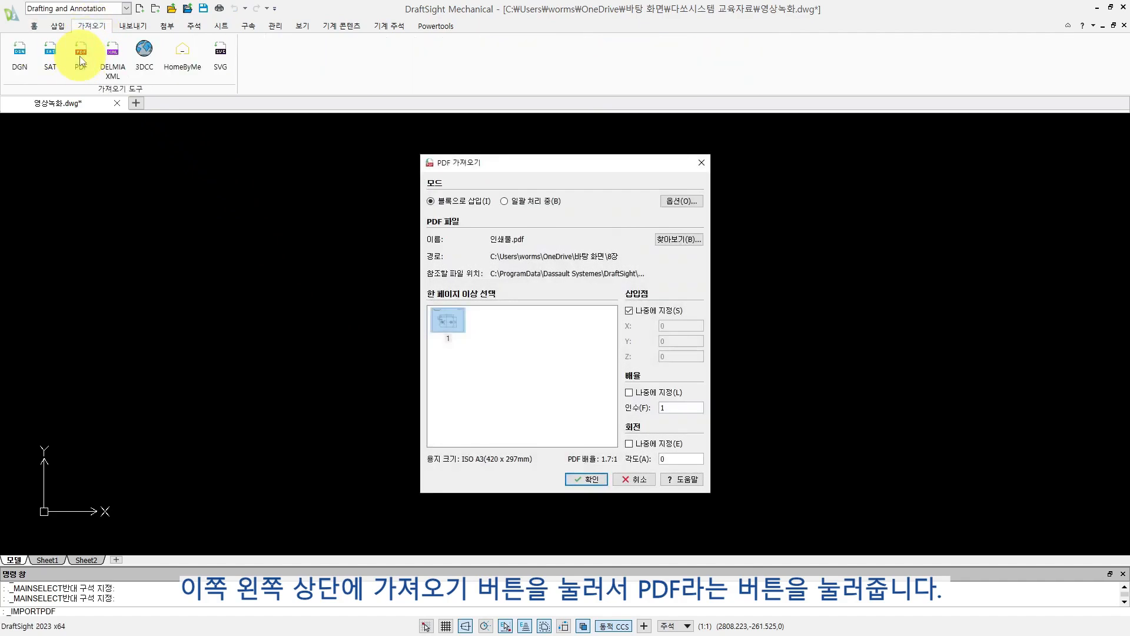
left_click(669, 240)
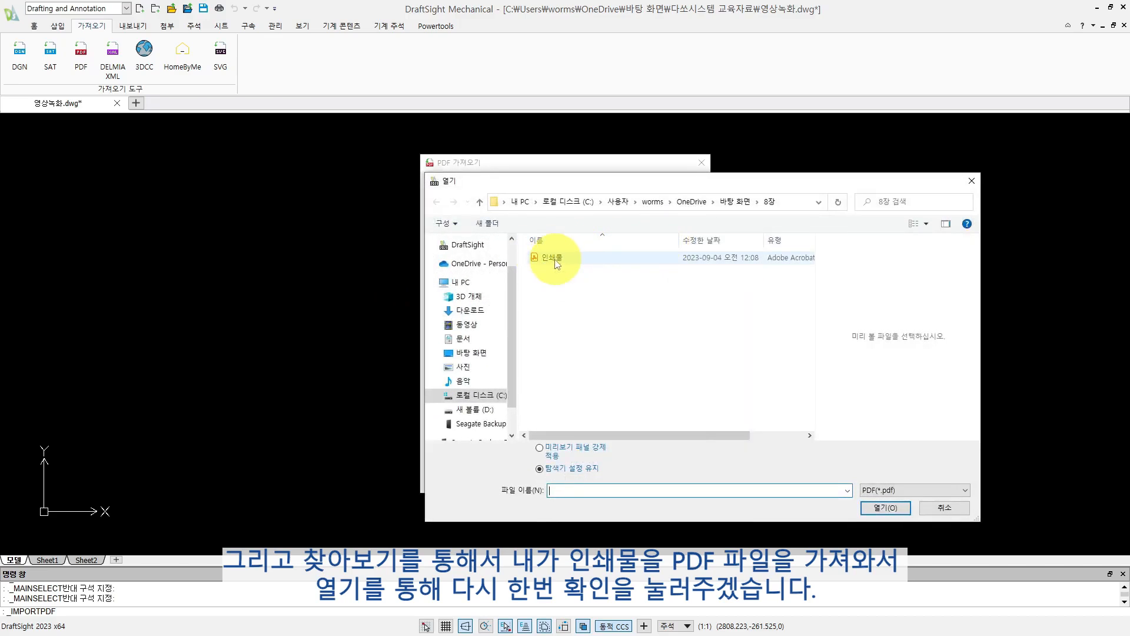
left_click(553, 258)
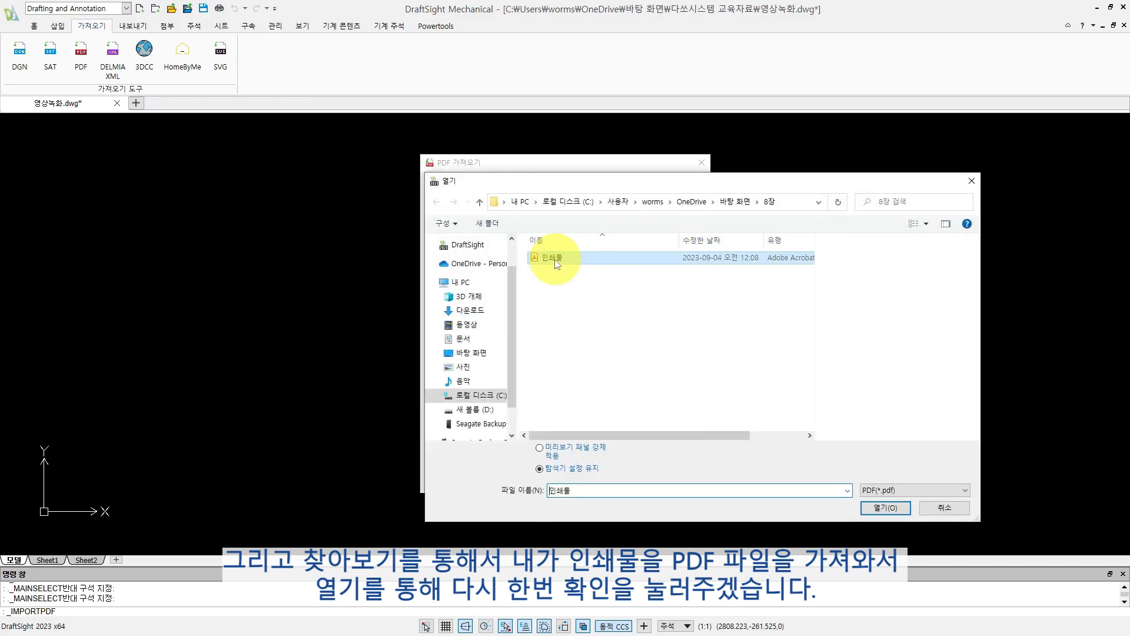
left_click(883, 508)
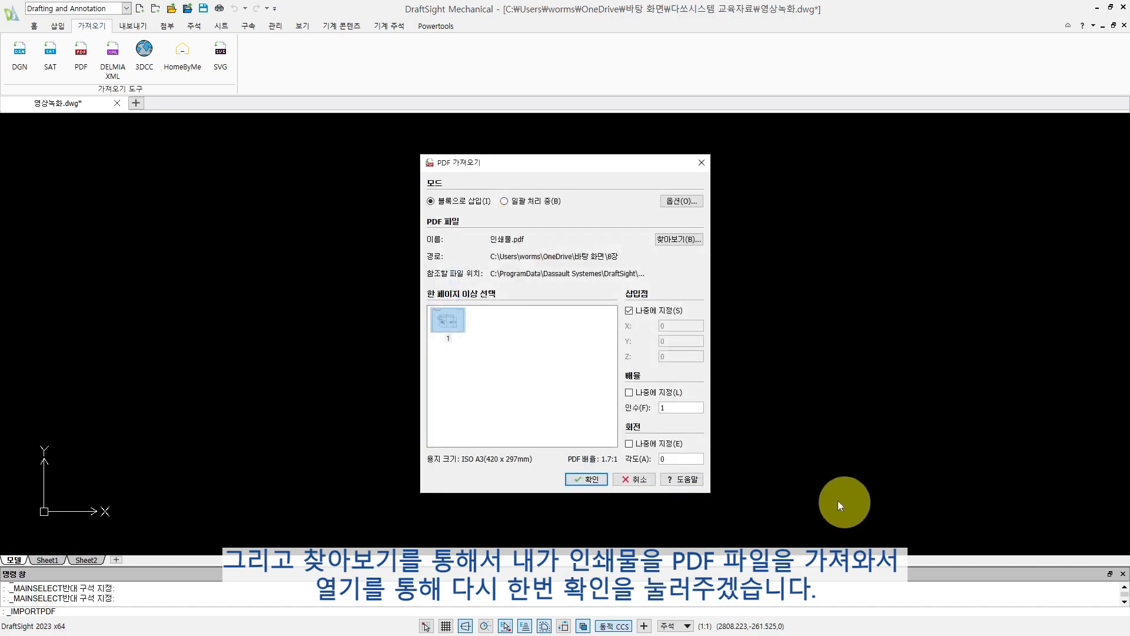
left_click(584, 477)
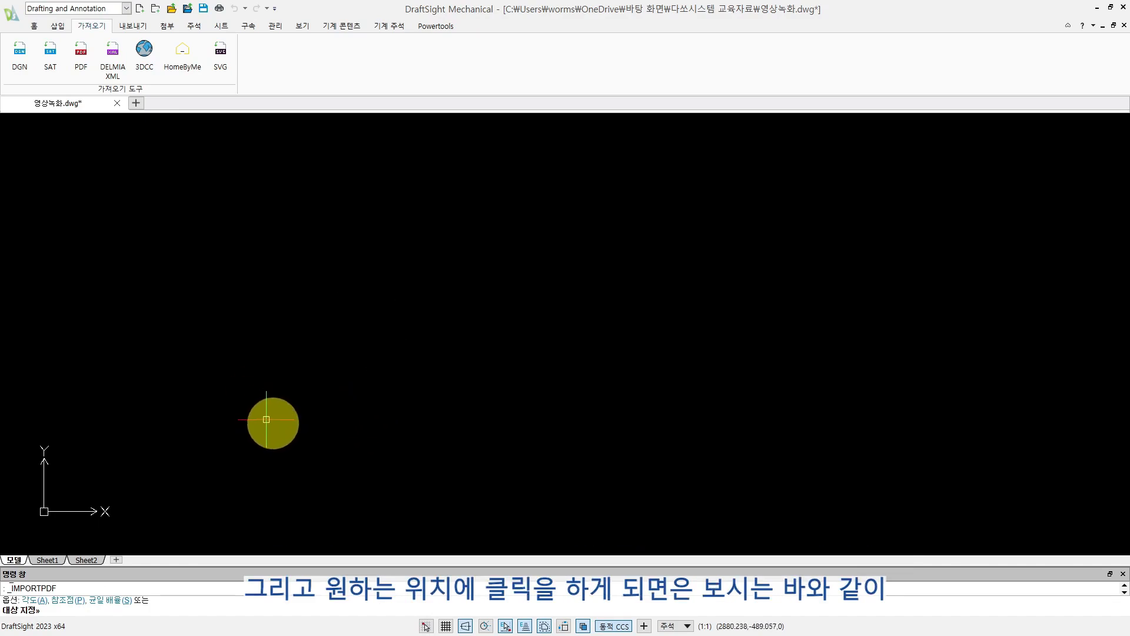
left_click(262, 416)
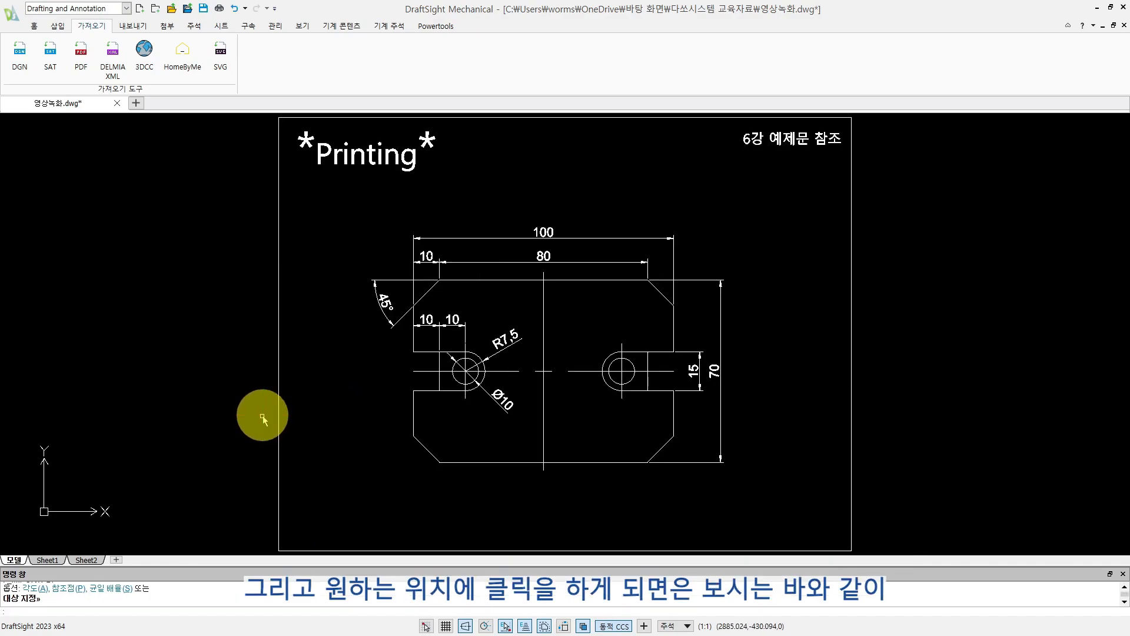
- Explode the imported PDF block into separate entities
middle_click_drag(538, 404, 493, 392)
scroll(493, 392, "down", 1)
middle_click_drag(487, 391, 458, 392)
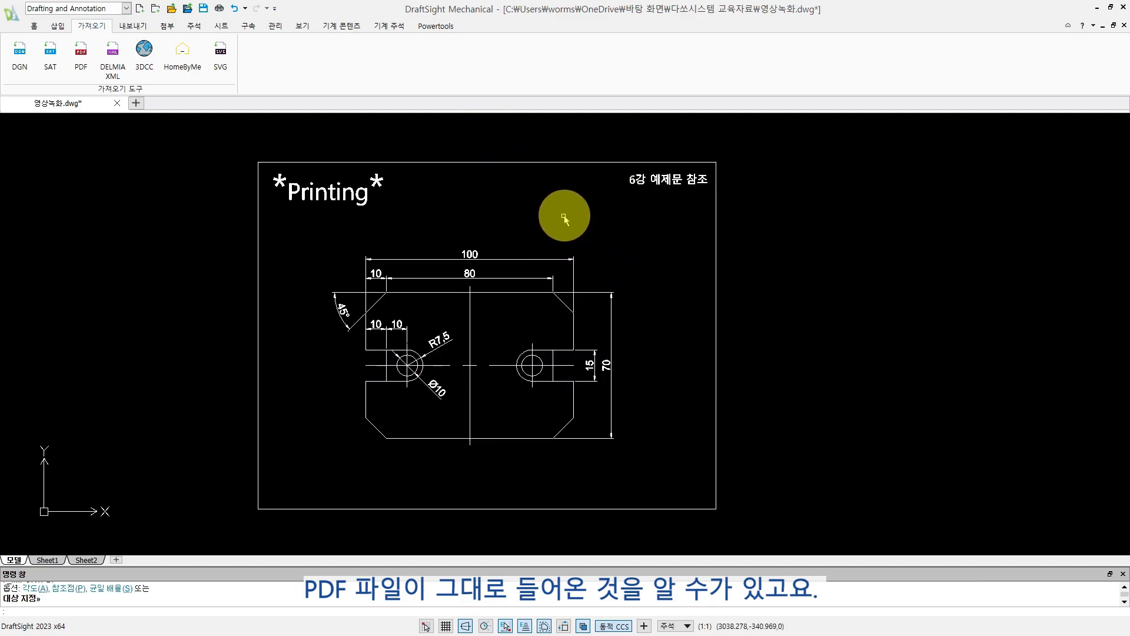
left_click(741, 213)
left_click(697, 246)
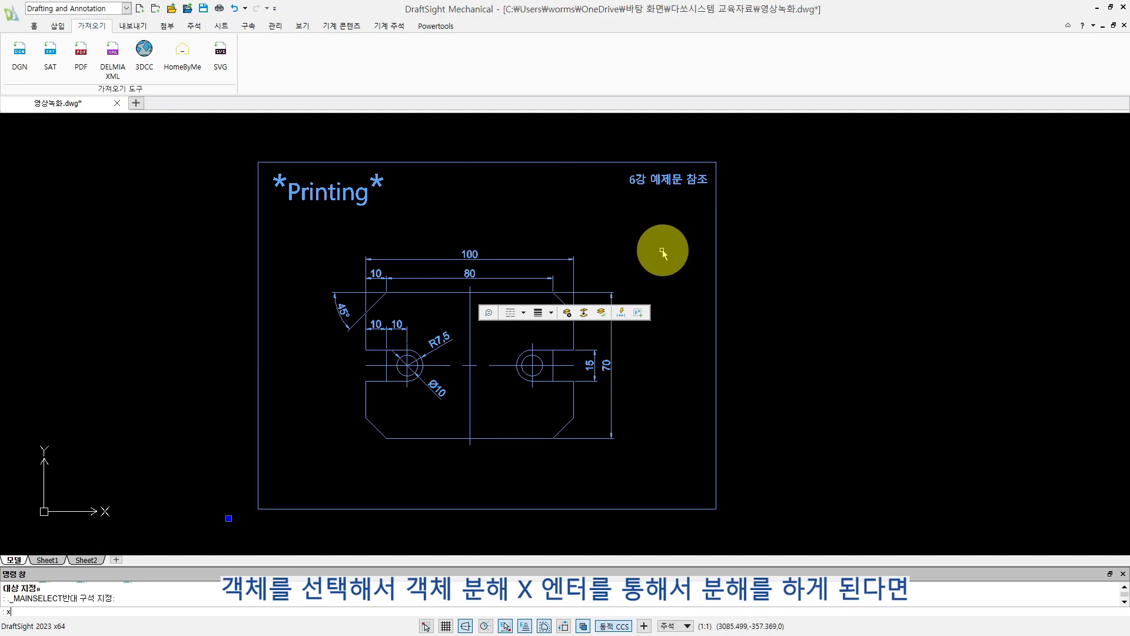
key("Return")
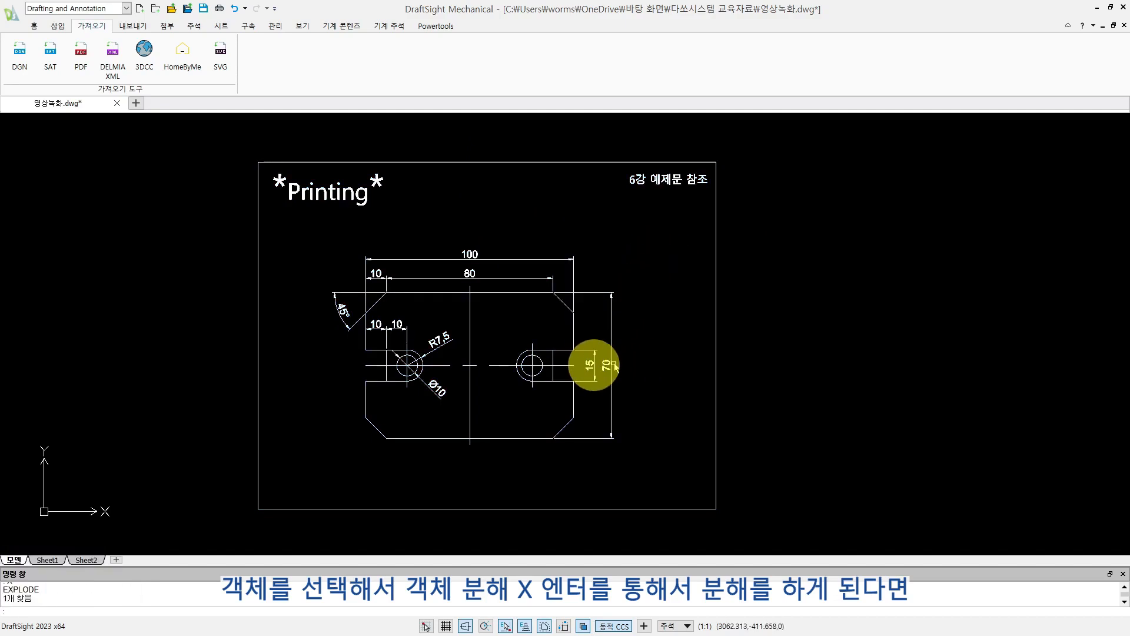
- Check that individual lines of the exploded PDF drawing can be selected, and clear the selection
scroll(489, 336, "up", 1)
left_click(524, 300)
left_click(524, 278)
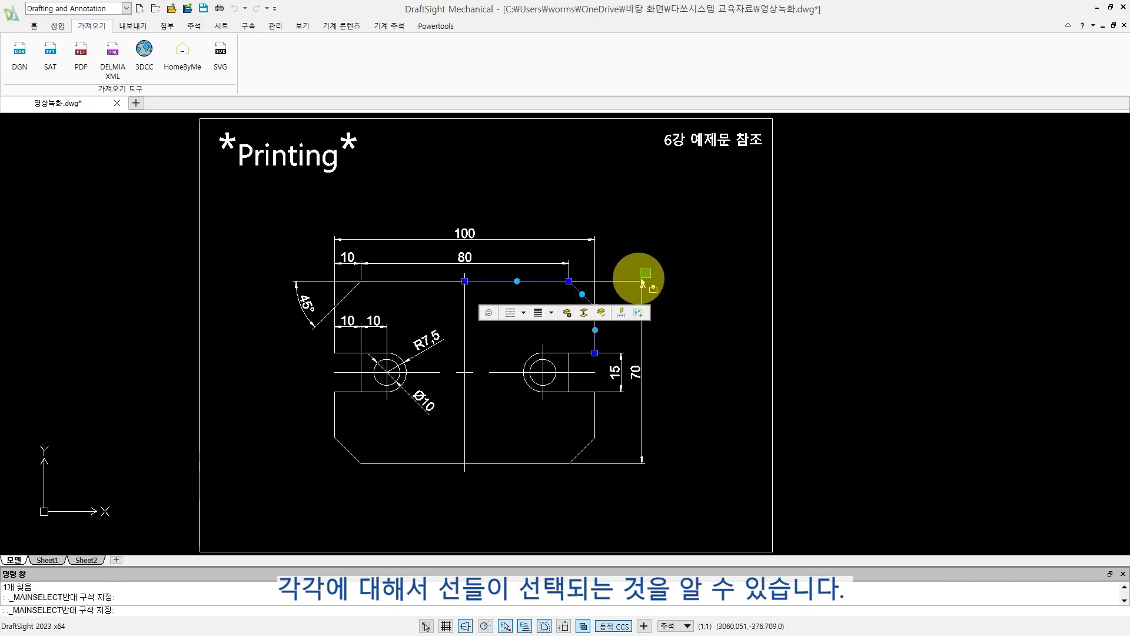
key("Escape")
left_click(494, 217)
left_click(435, 284)
key("Escape")
key("Escape")
middle_click_drag(562, 338, 642, 337)
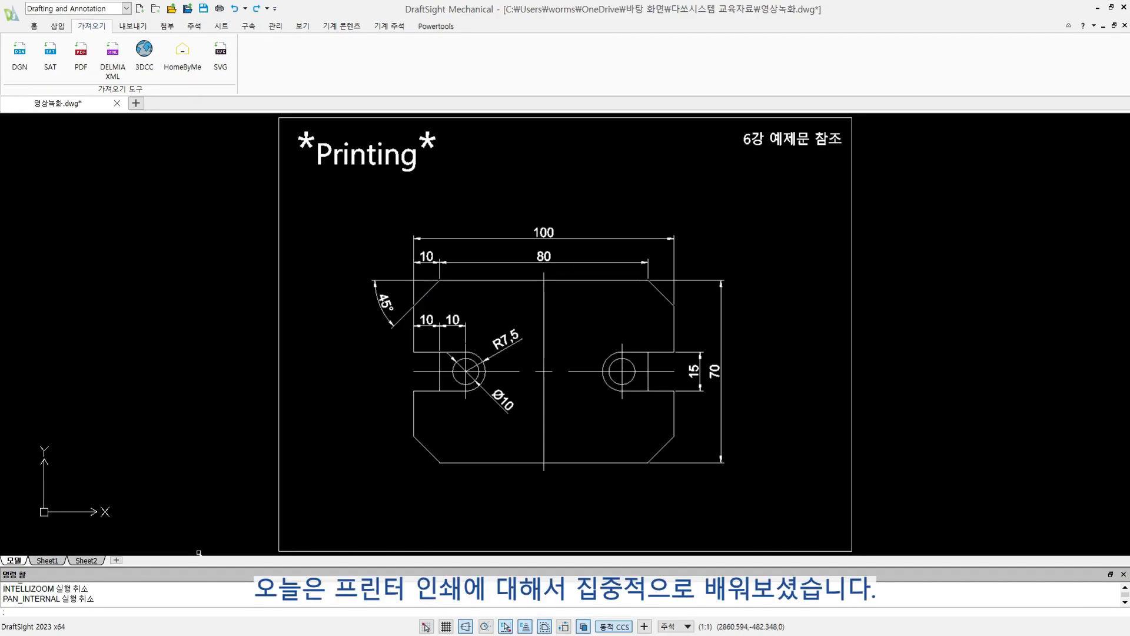